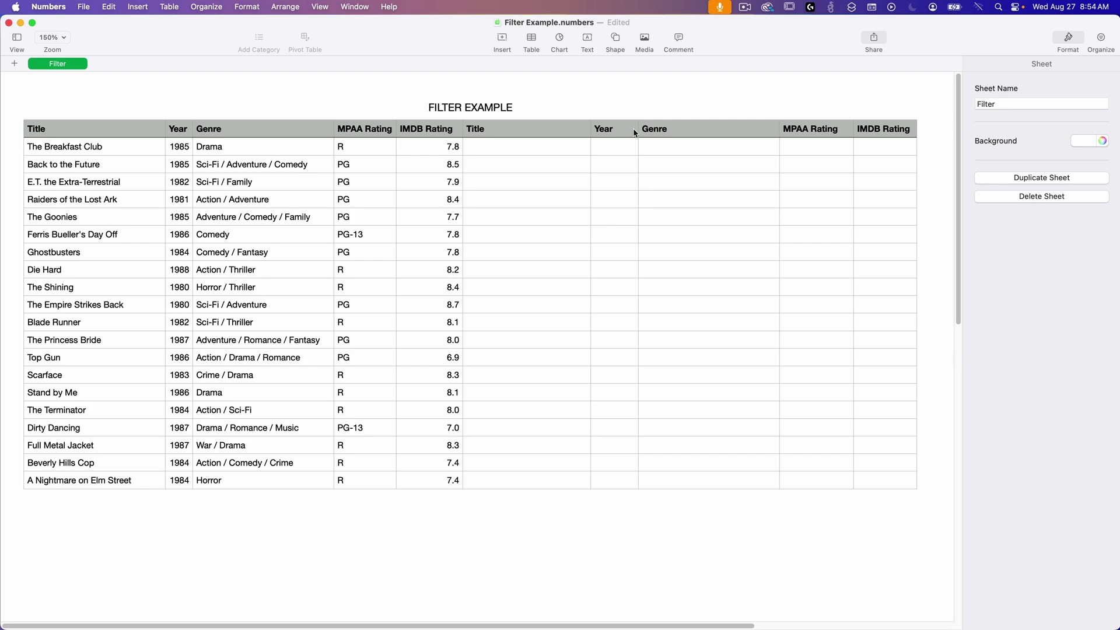
Step: Start a FILTER formula in F2 with A2:E21 as the array, testing the MPAA Rating column
left_click(532, 150)
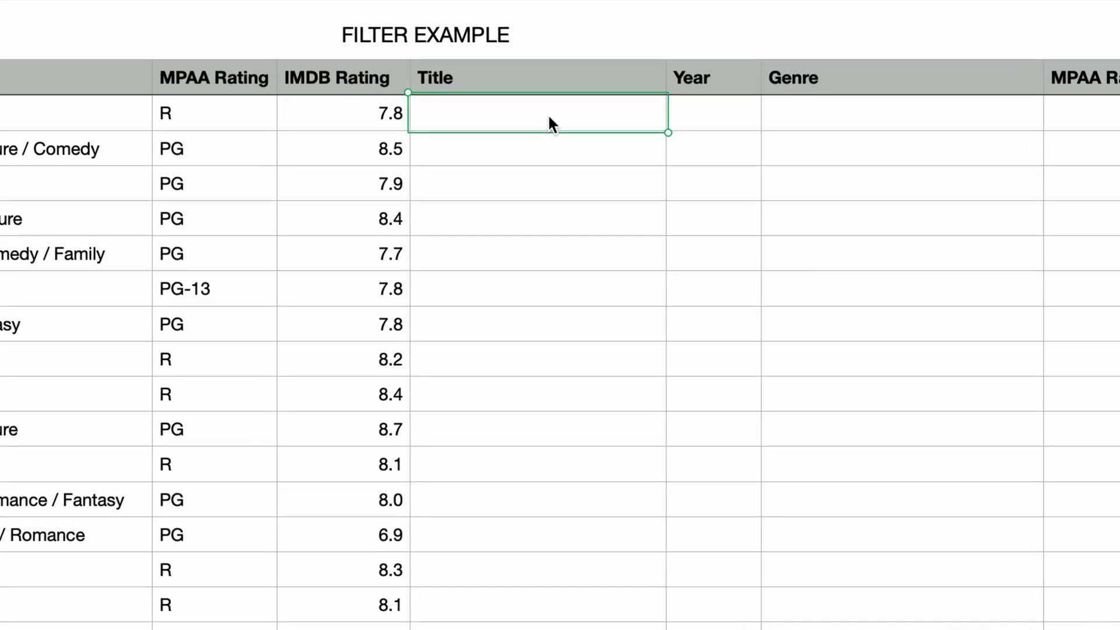
key("=")
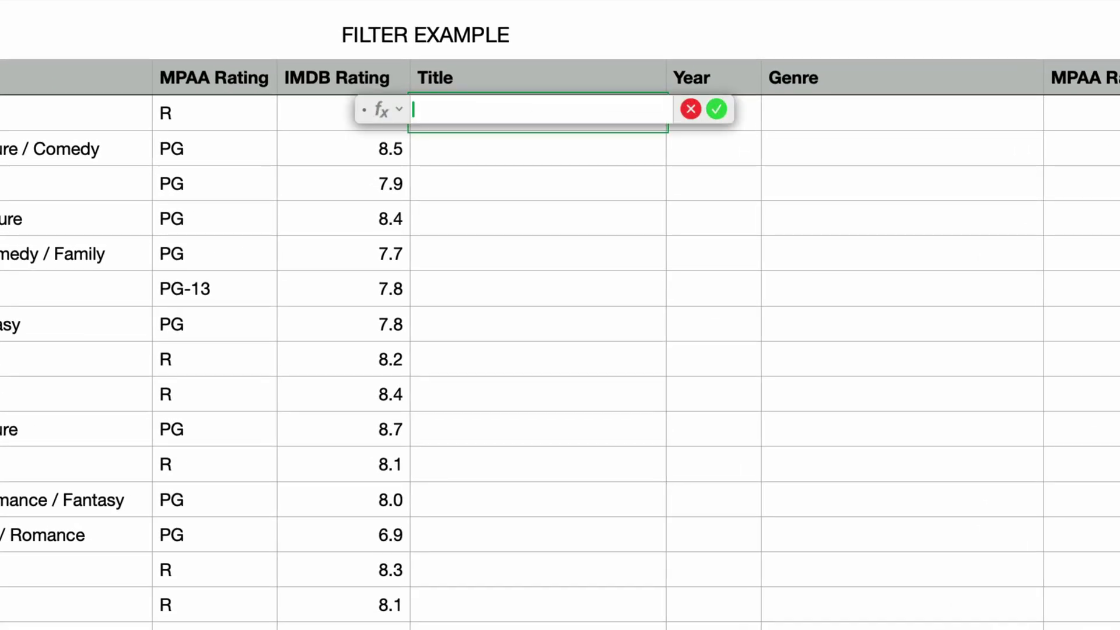
type("filter")
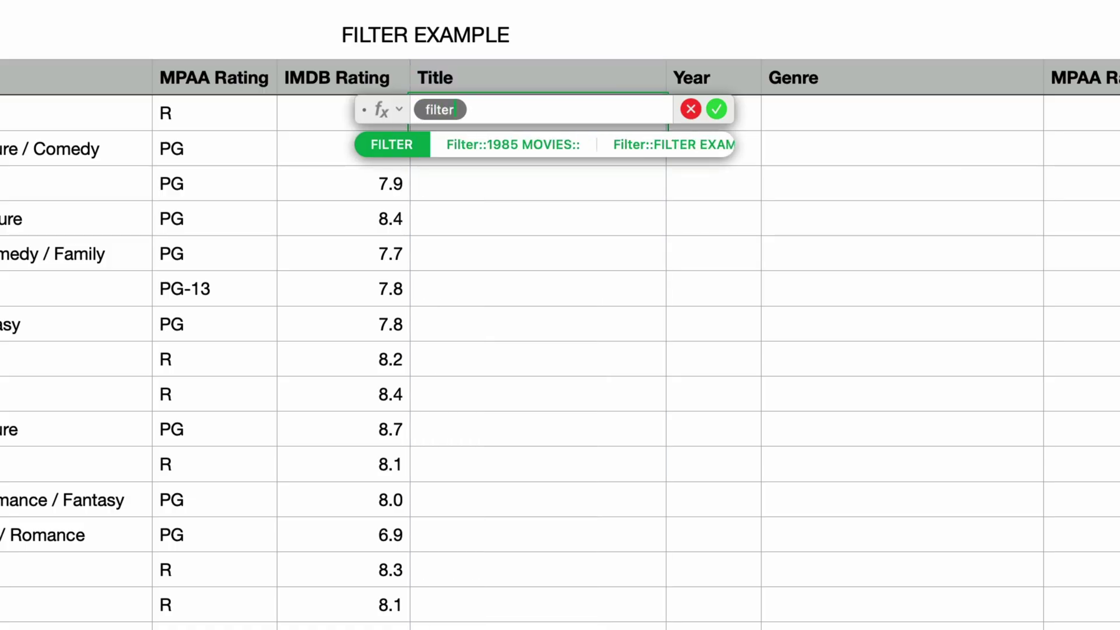
key("Return")
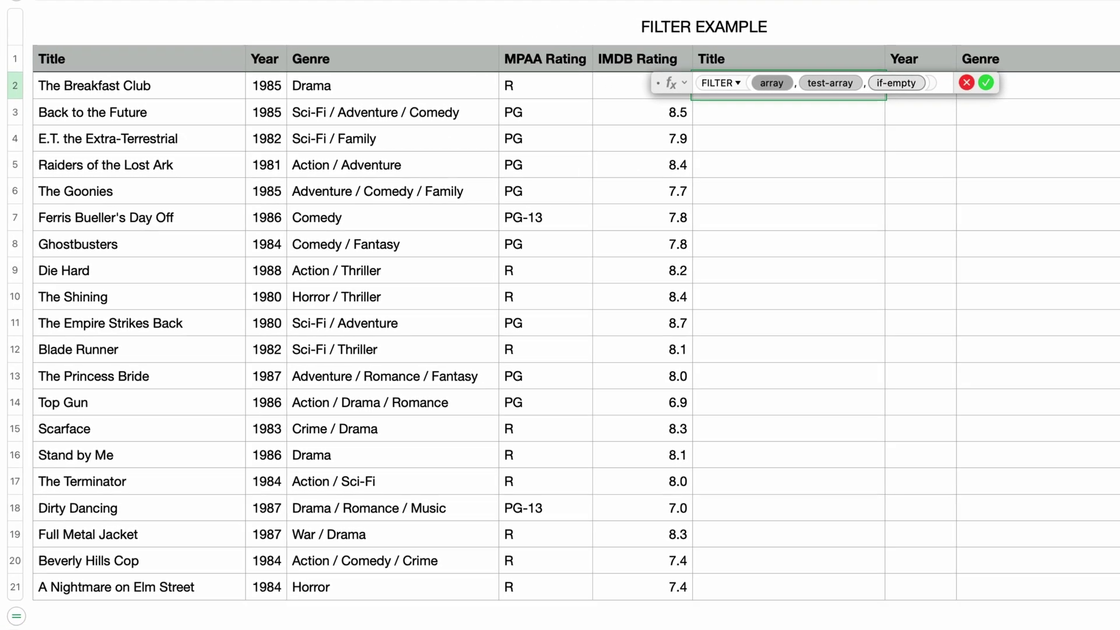
left_click(190, 85)
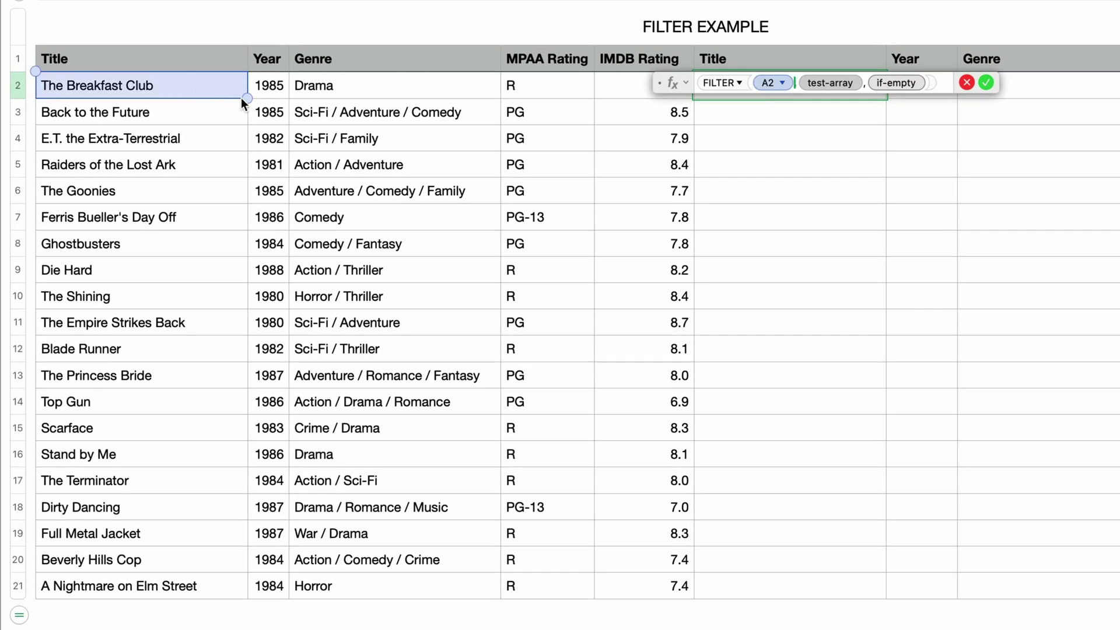
left_click_drag(247, 96, 676, 592)
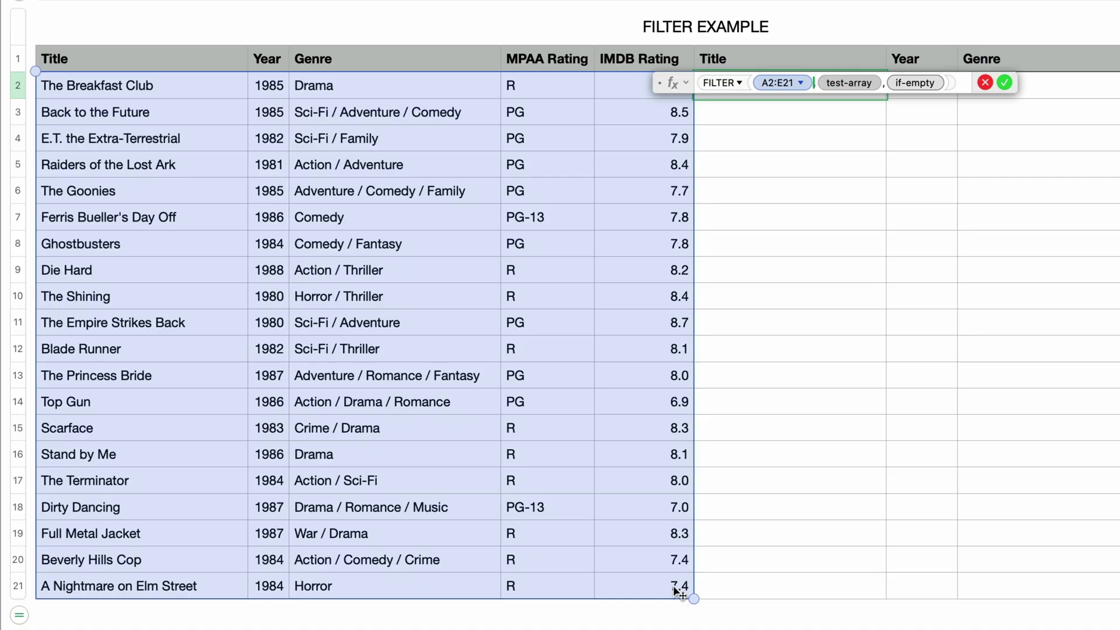
type(",")
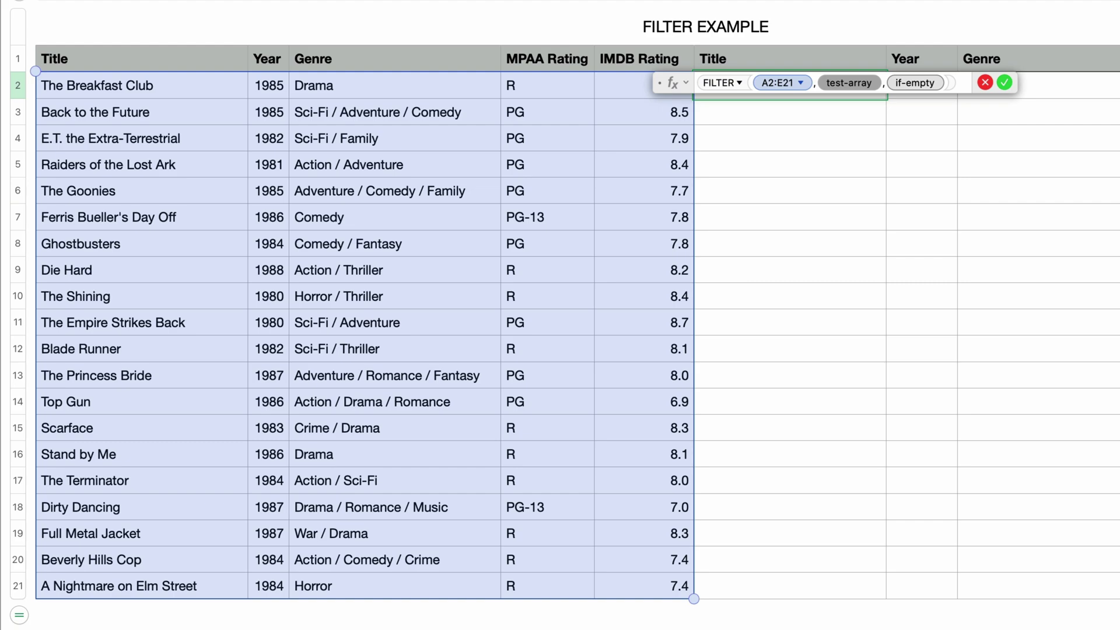
left_click(537, 87)
Step: Complete the test as D2:D21="PG" so F2:J9 lists the eight PG-rated films
left_click_drag(593, 98, 602, 582)
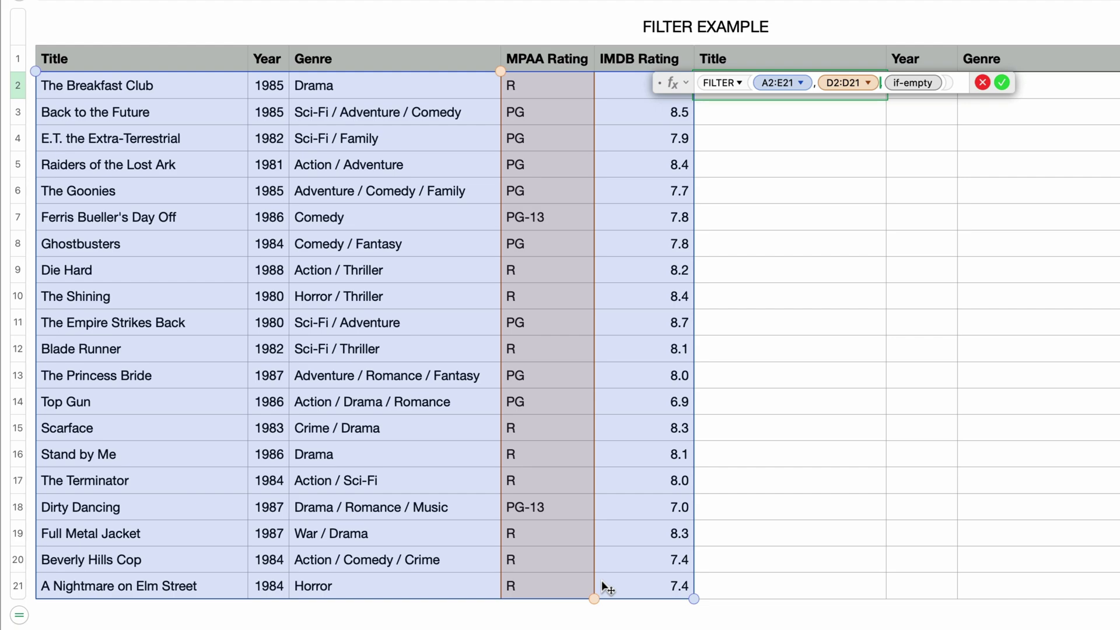
type("=")
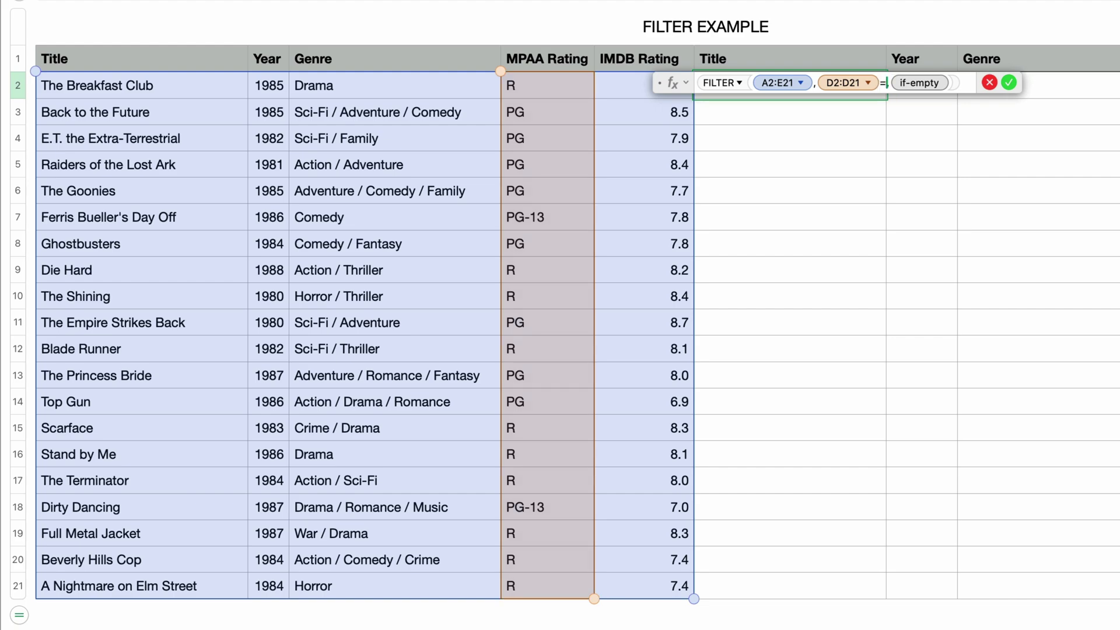
type("\"PG\"")
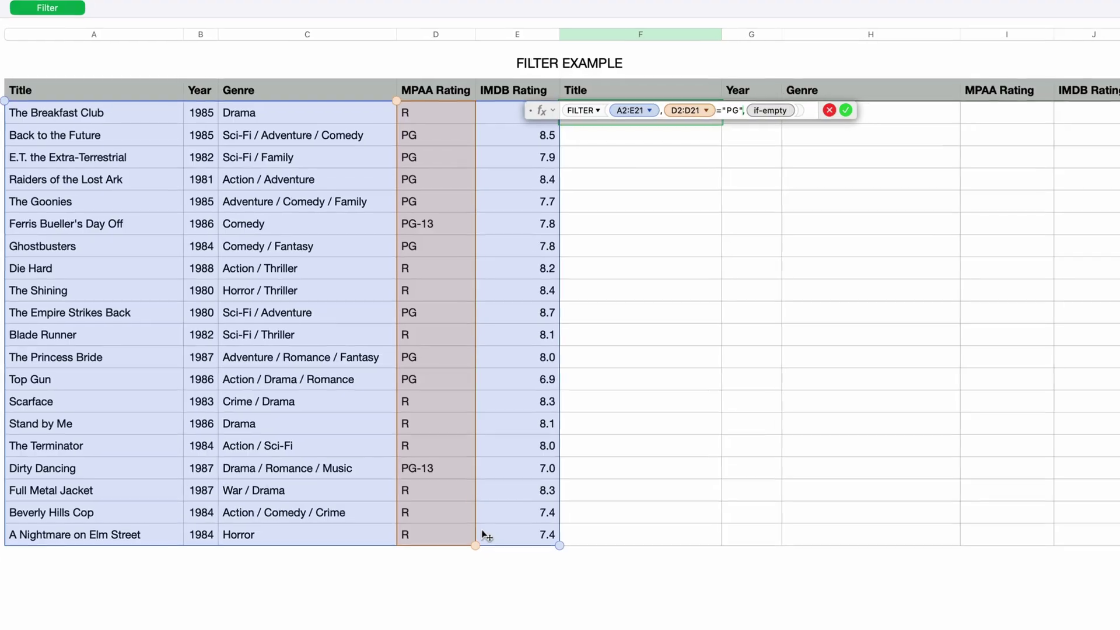
key("Return")
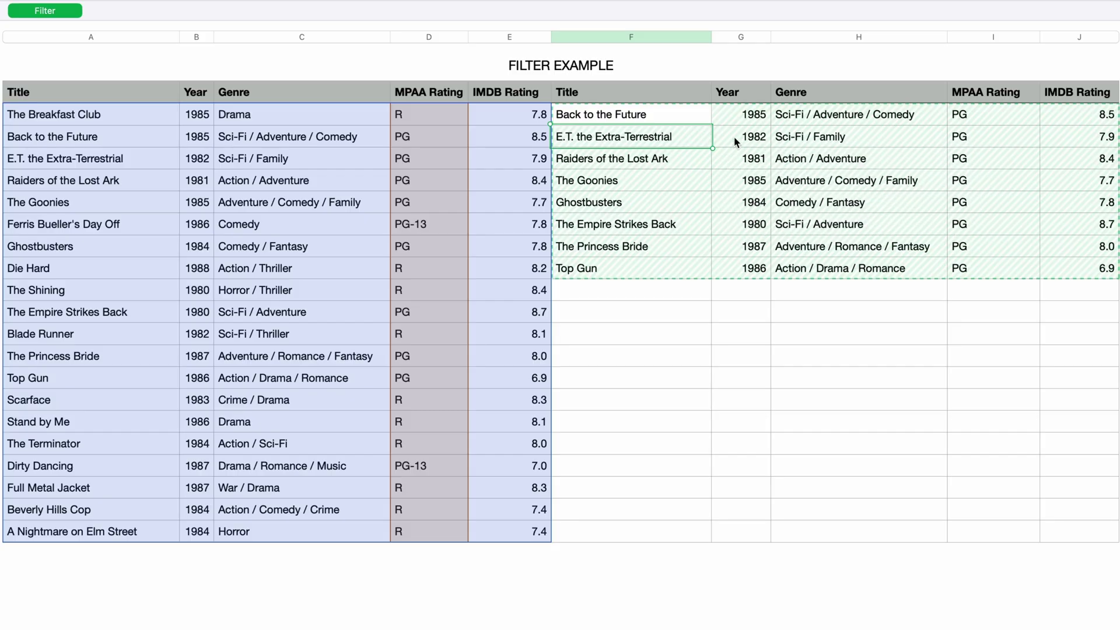
left_click(670, 118)
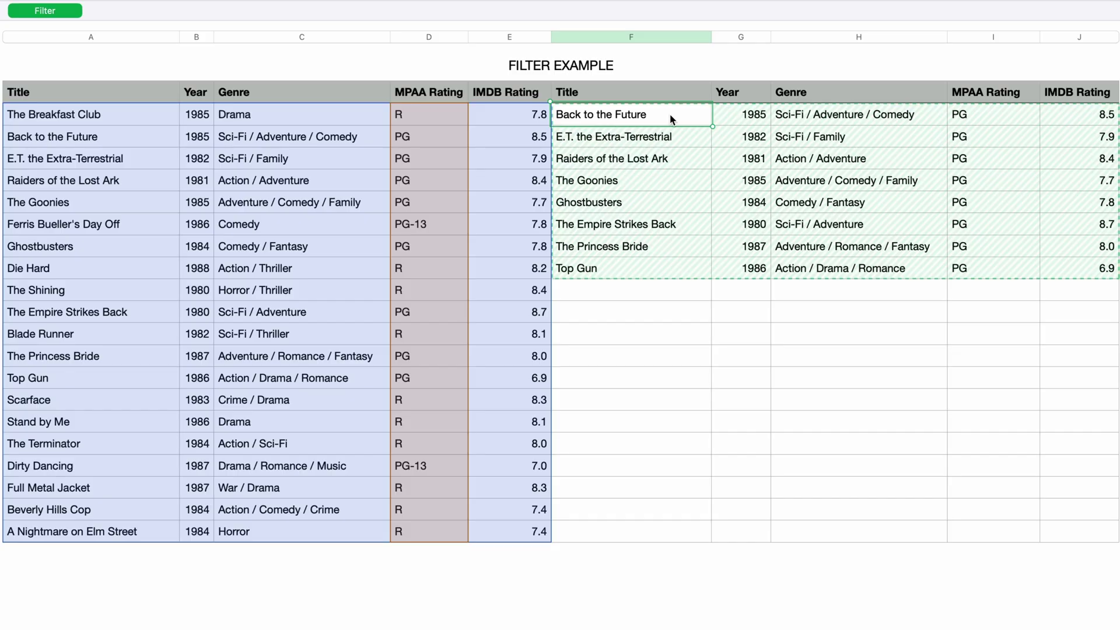
Step: Replace F2's formula with =FILTER(A2:E21, E2:E21>7.5), listing the 16 films rated above 7.5
key("Delete")
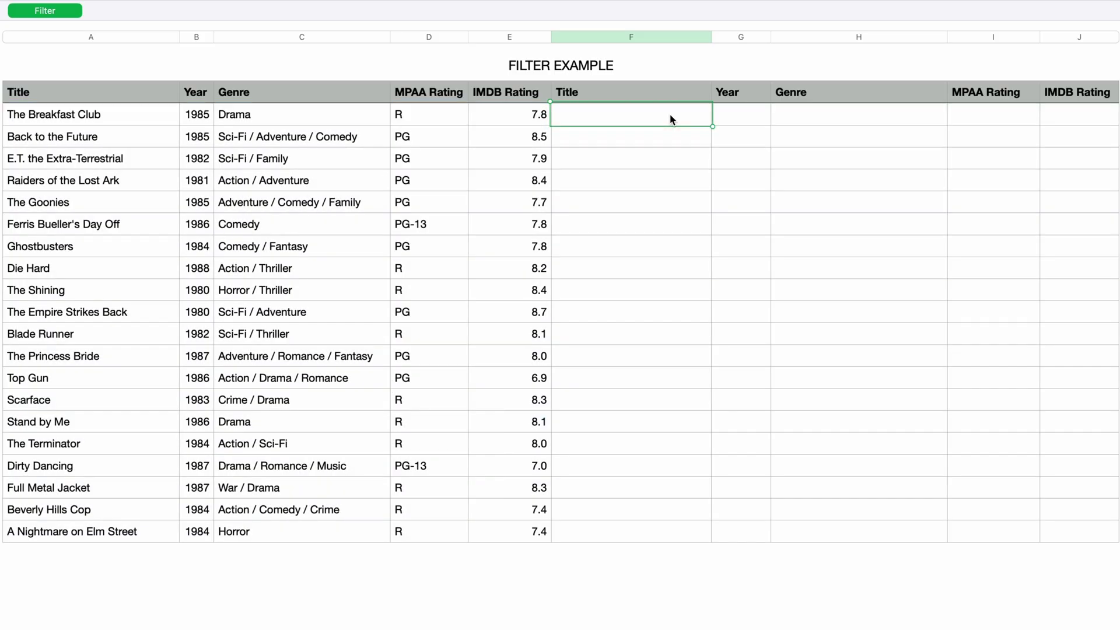
key("equal")
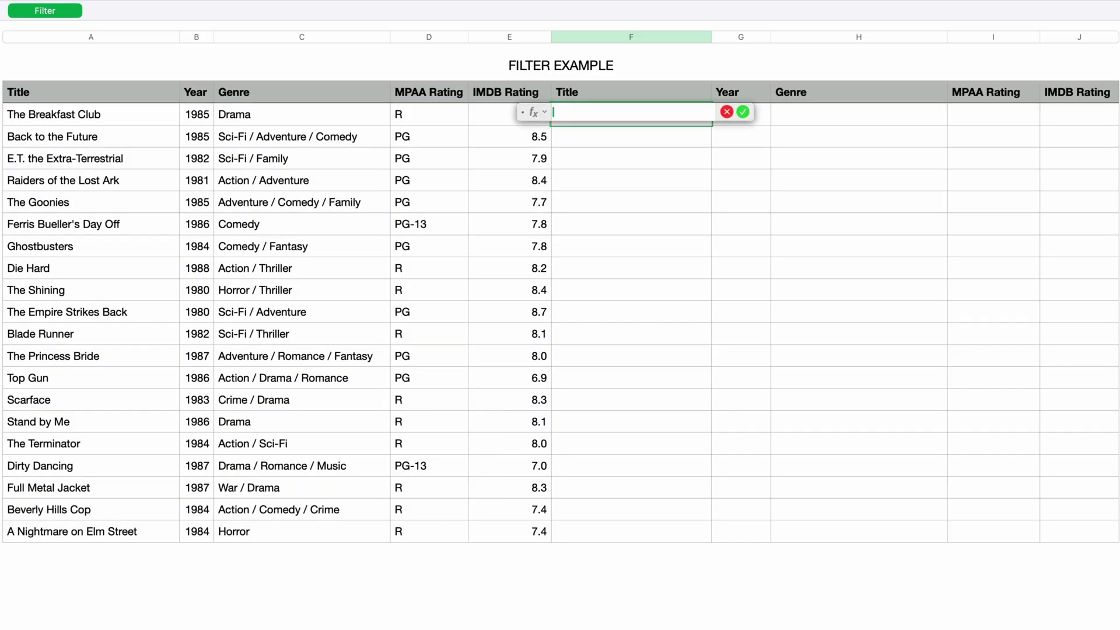
type("filter")
key("Return")
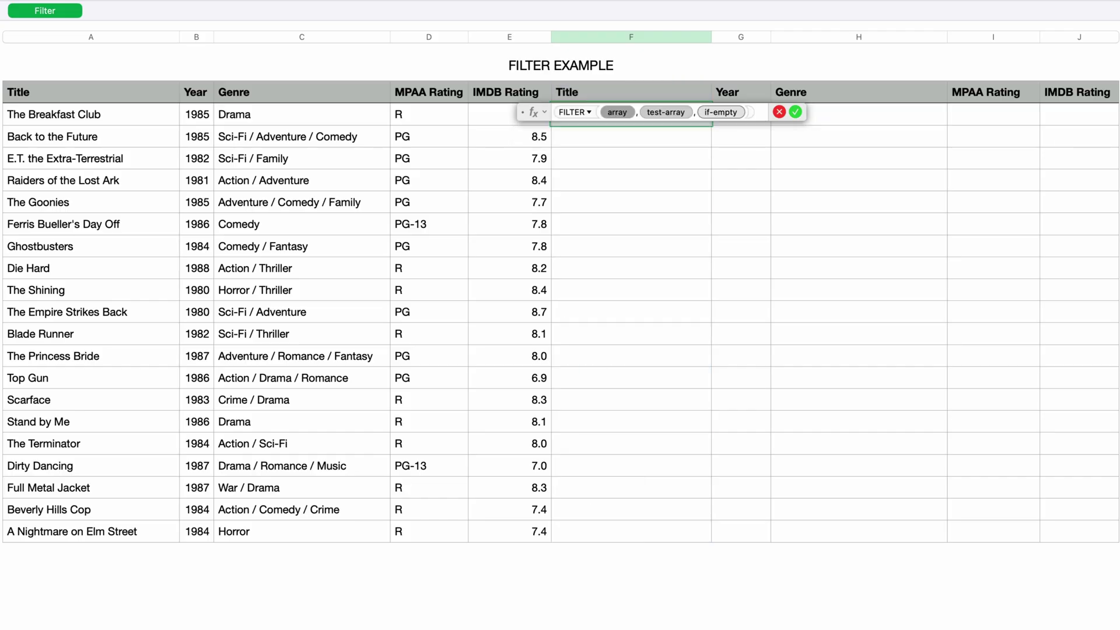
left_click_drag(95, 117, 546, 532)
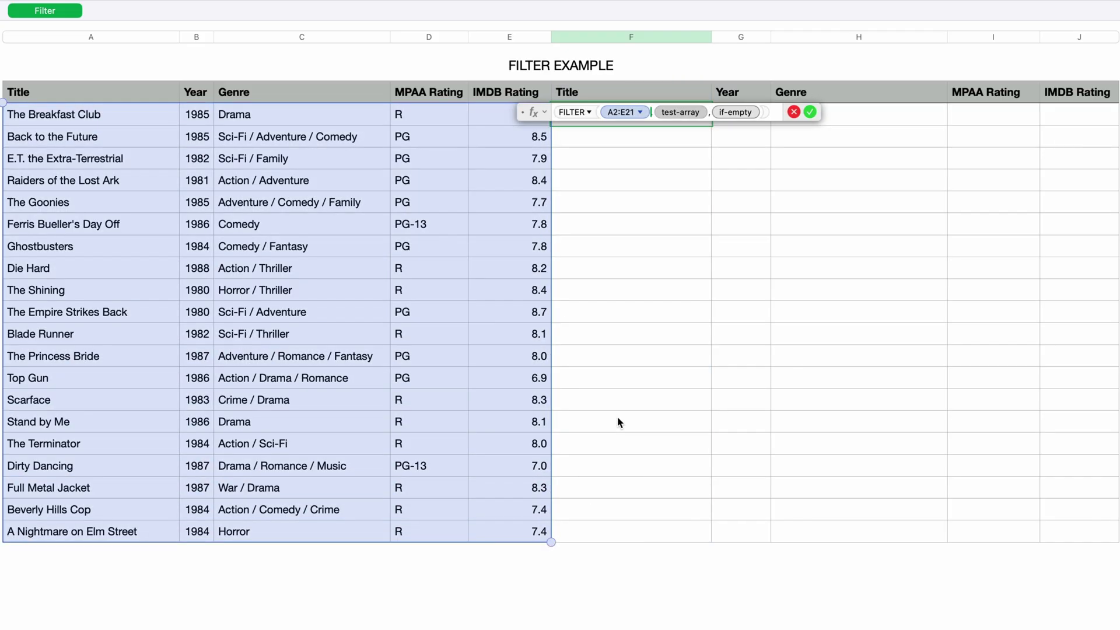
key("Tab")
left_click_drag(494, 116, 523, 532)
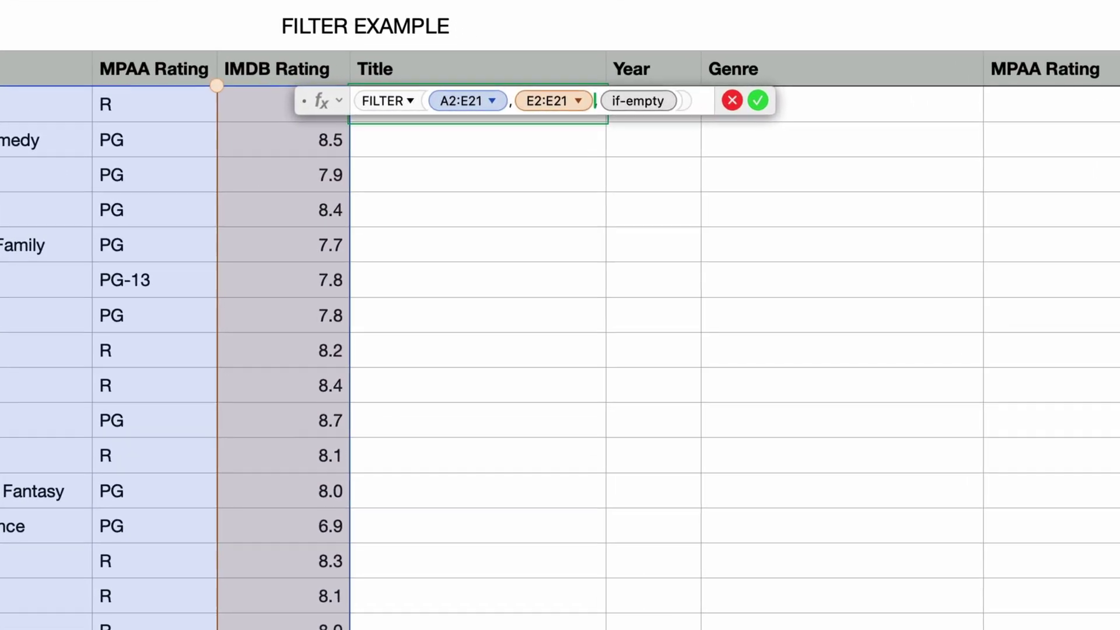
type(">")
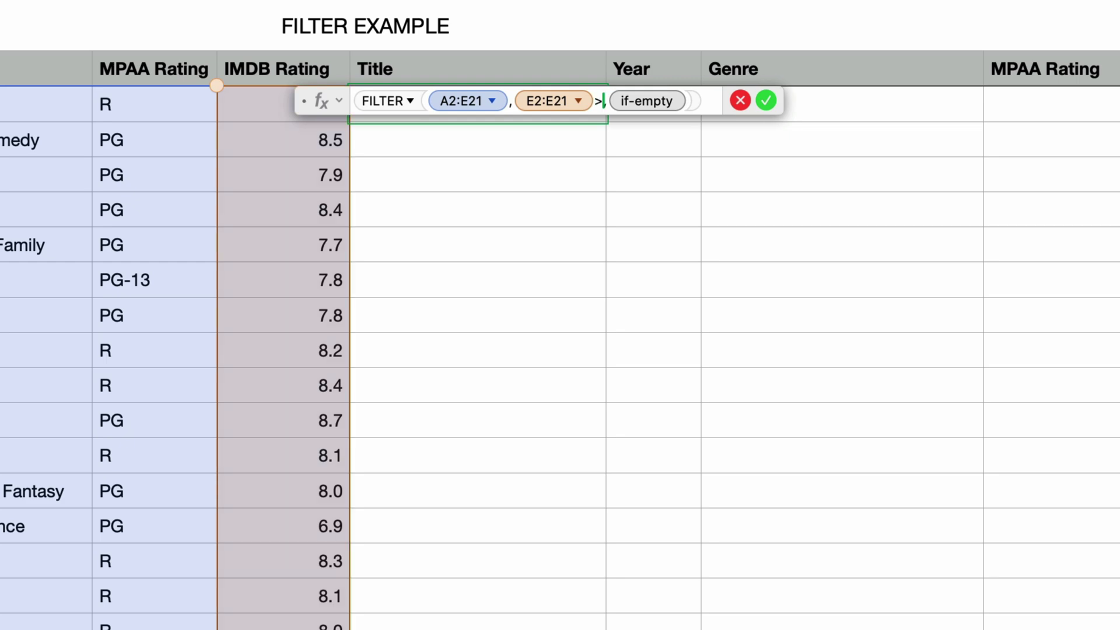
type("7.5")
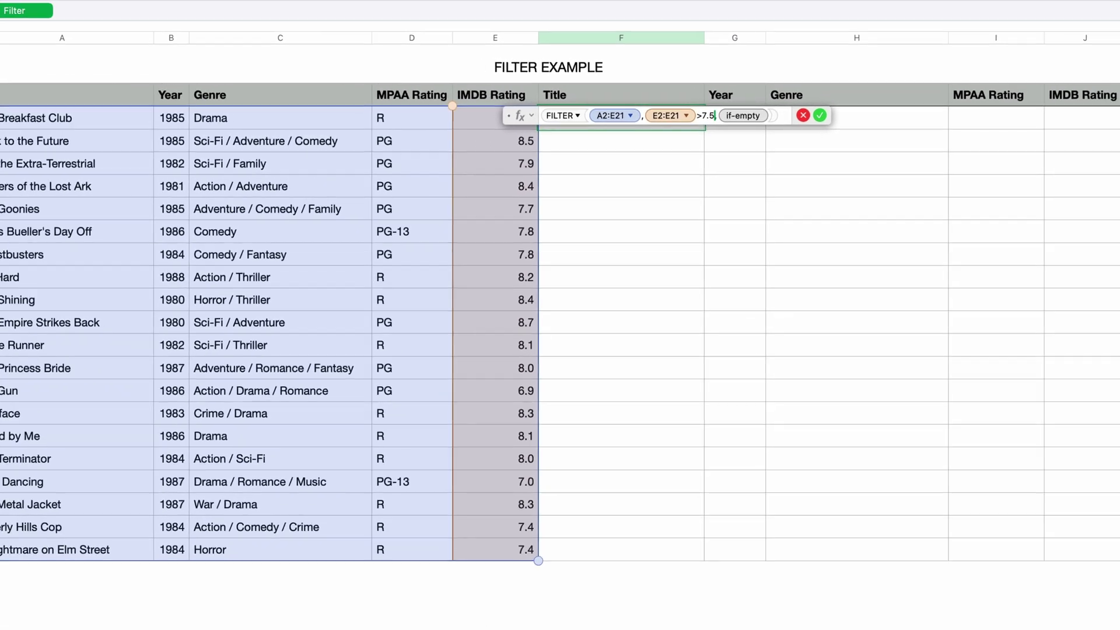
key("Return")
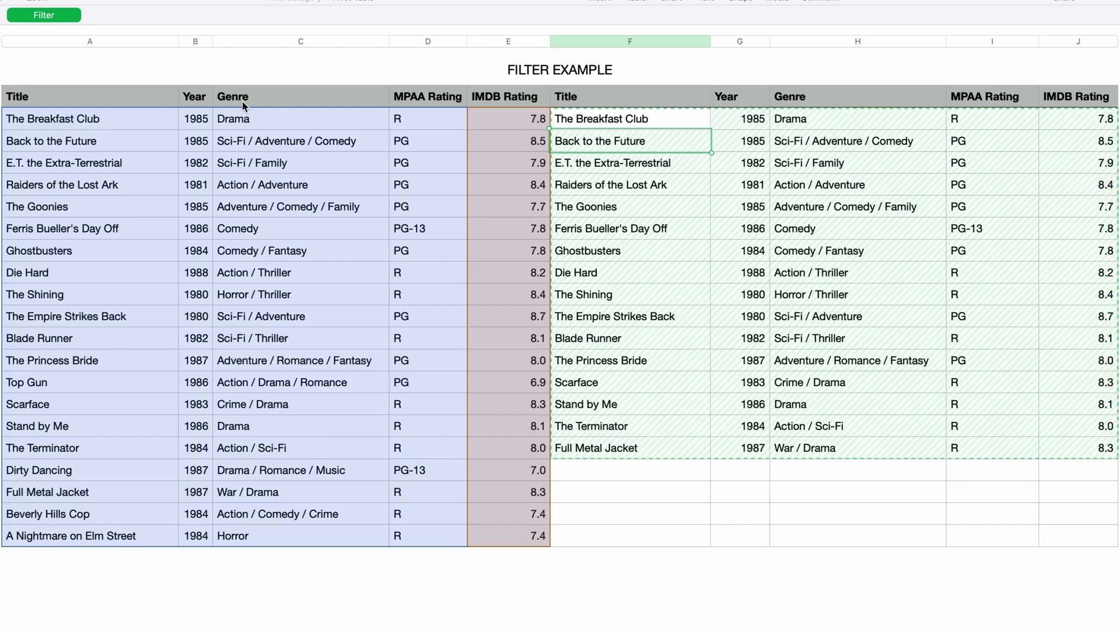
left_click(137, 43)
left_click(525, 42, "shift")
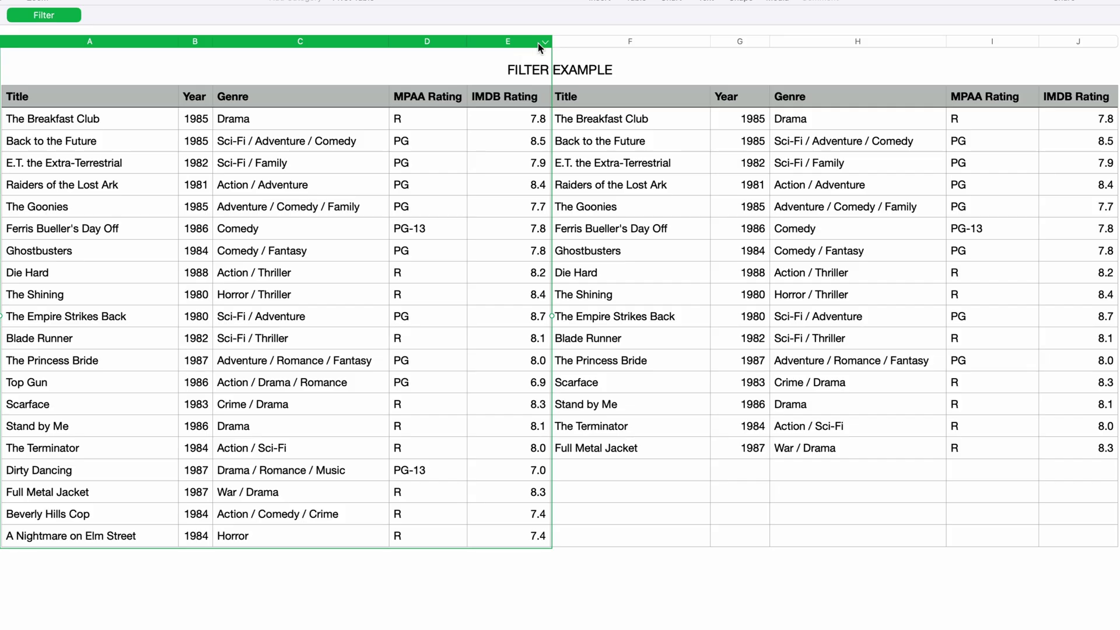
left_click(544, 43)
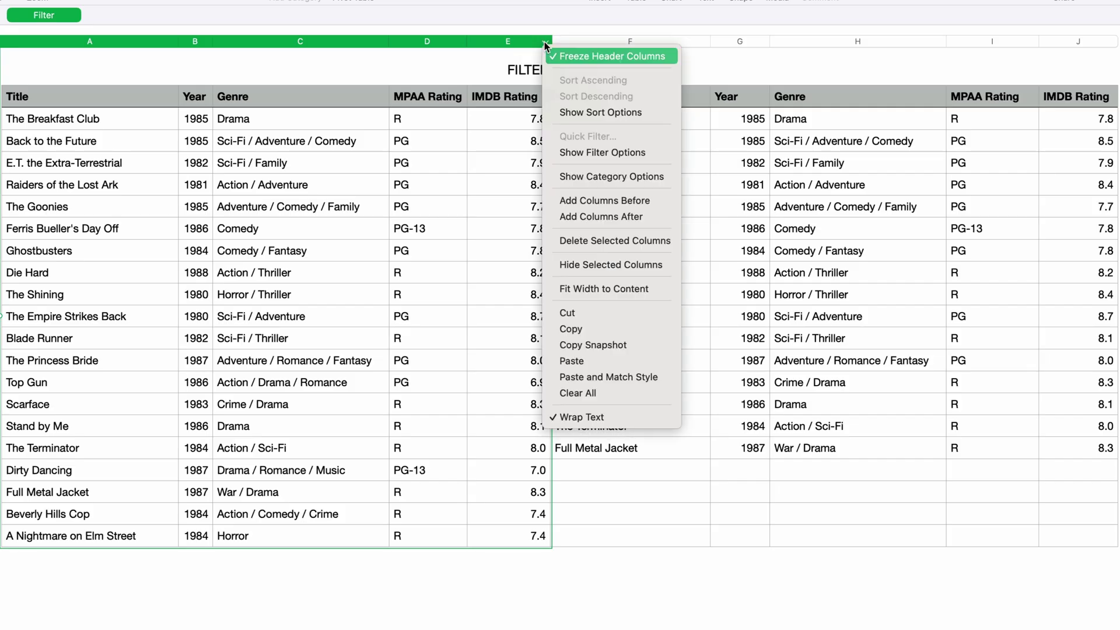
left_click(671, 264)
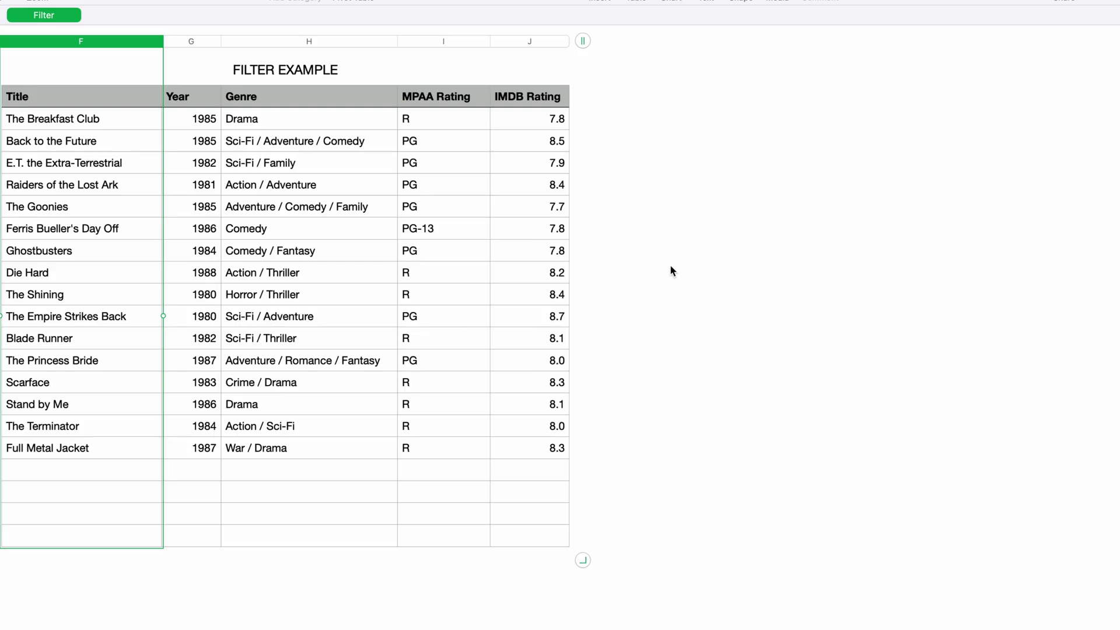
left_click(669, 264)
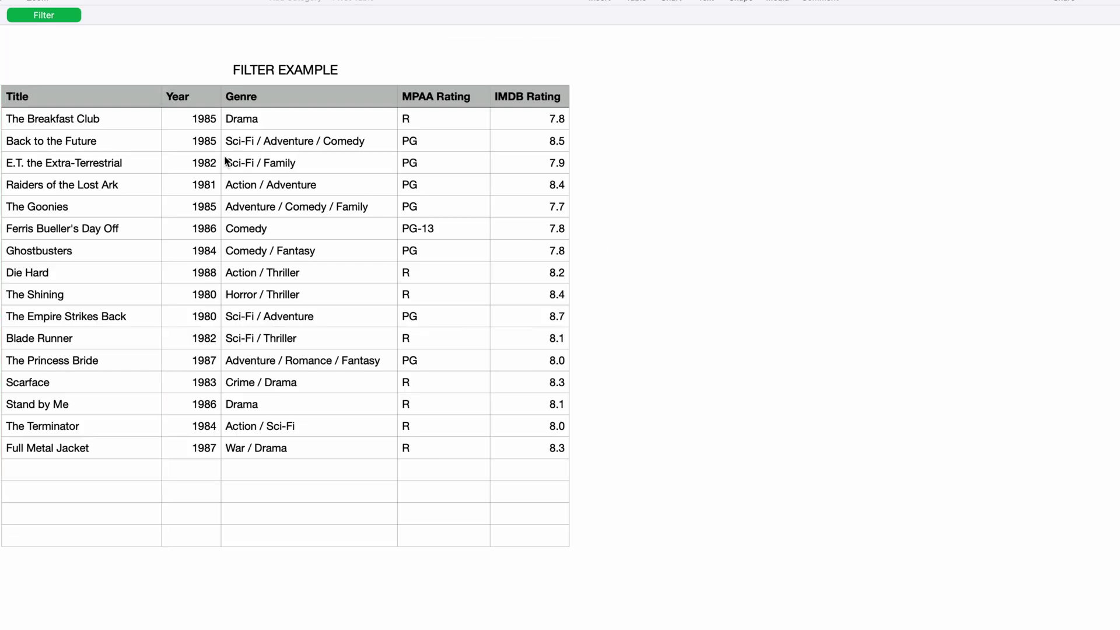
left_click(90, 97)
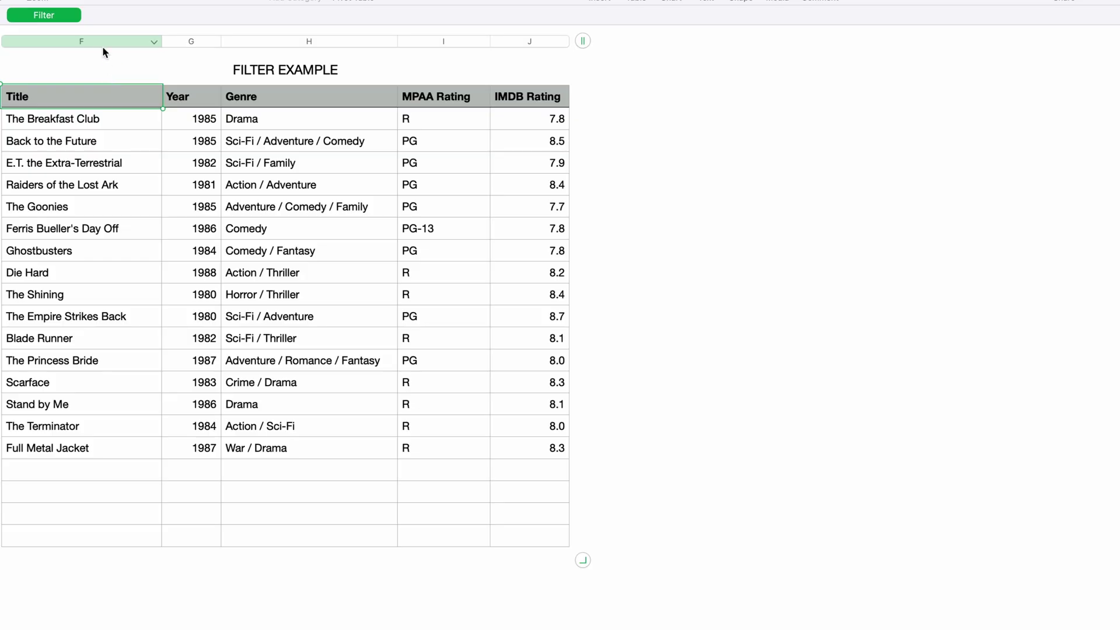
left_click(155, 42)
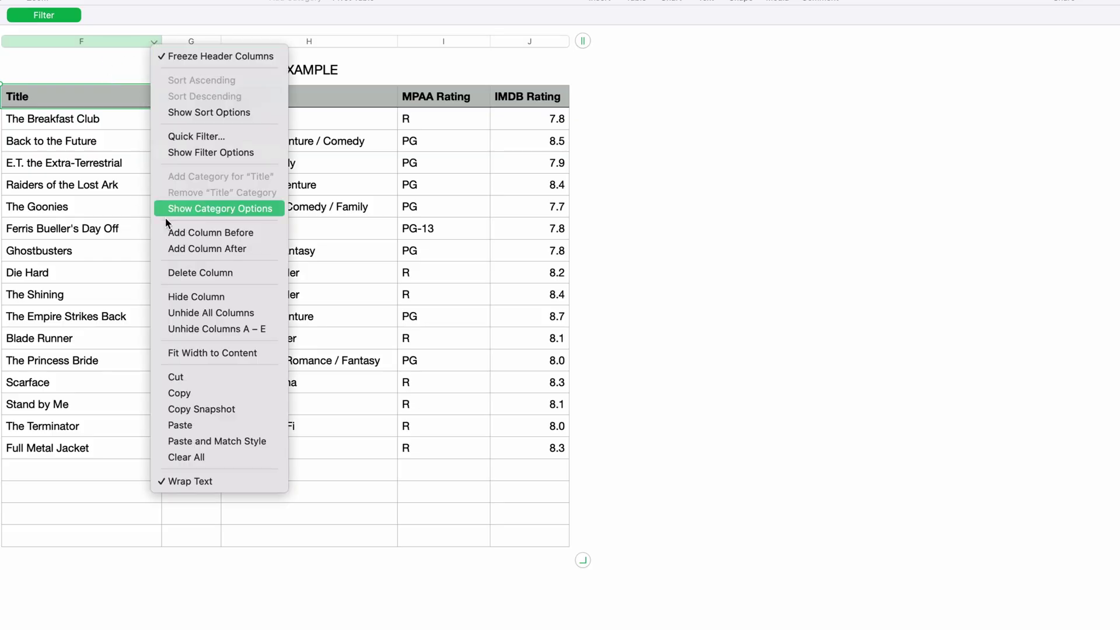
left_click(280, 315)
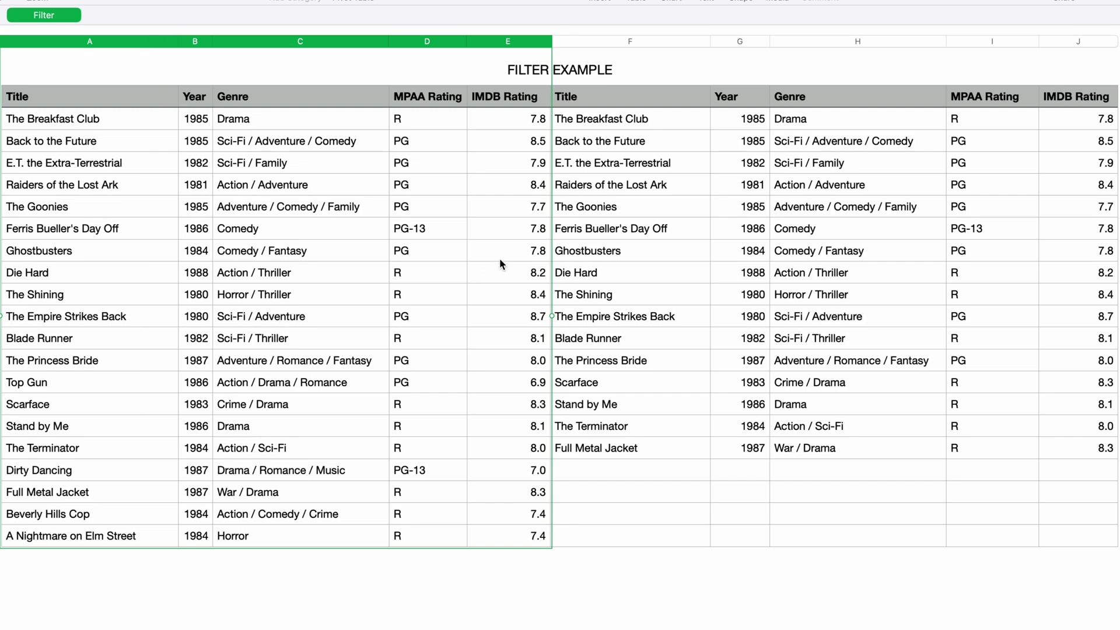
left_click(636, 119)
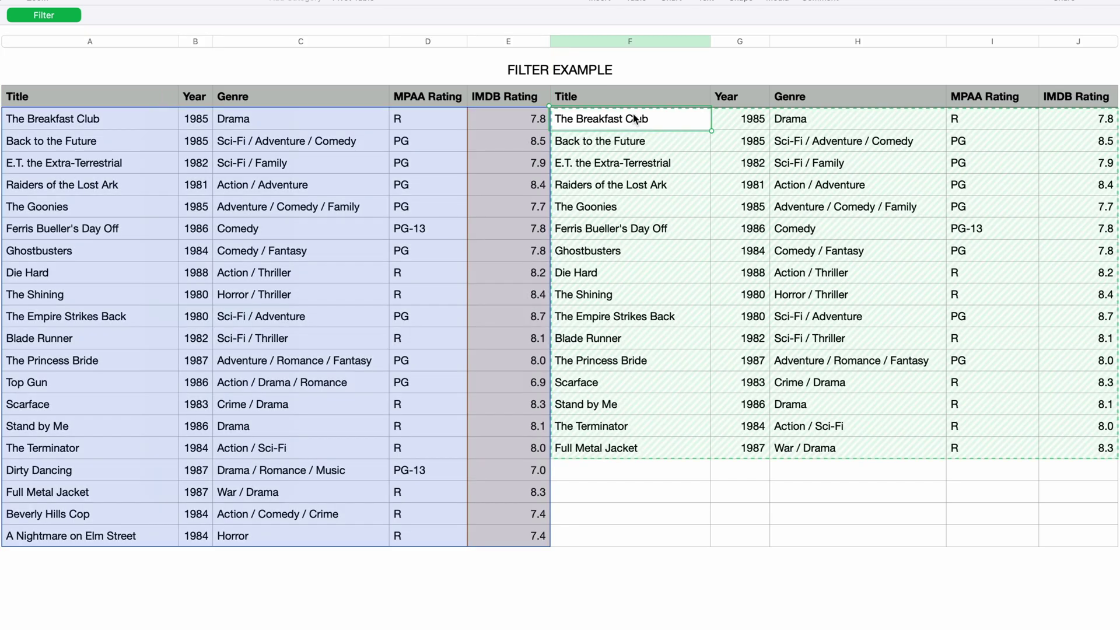
Step: Clear the old results and enter =FILTER(A2:E21, B2:B21=1989), which shows an empty-array error
key("Delete")
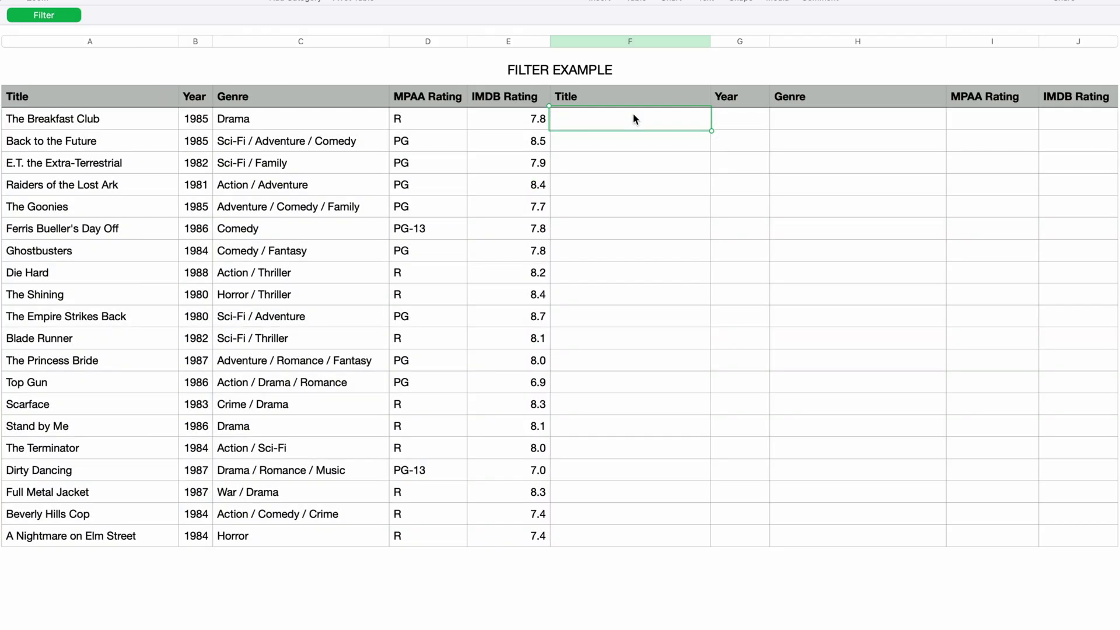
type("=filter")
key("Return")
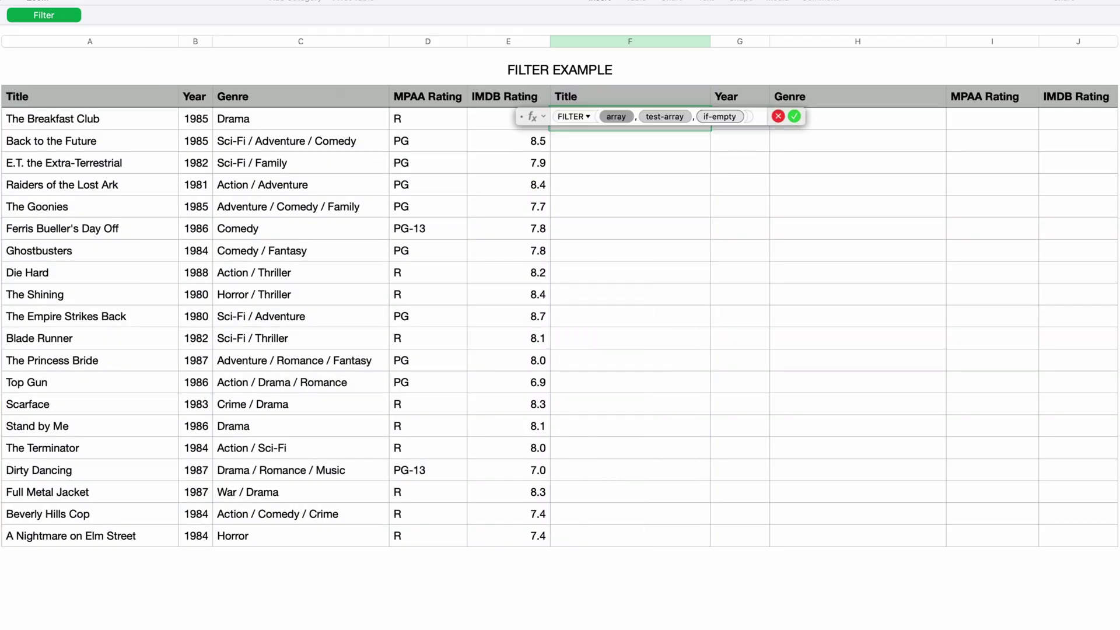
left_click_drag(52, 113, 542, 541)
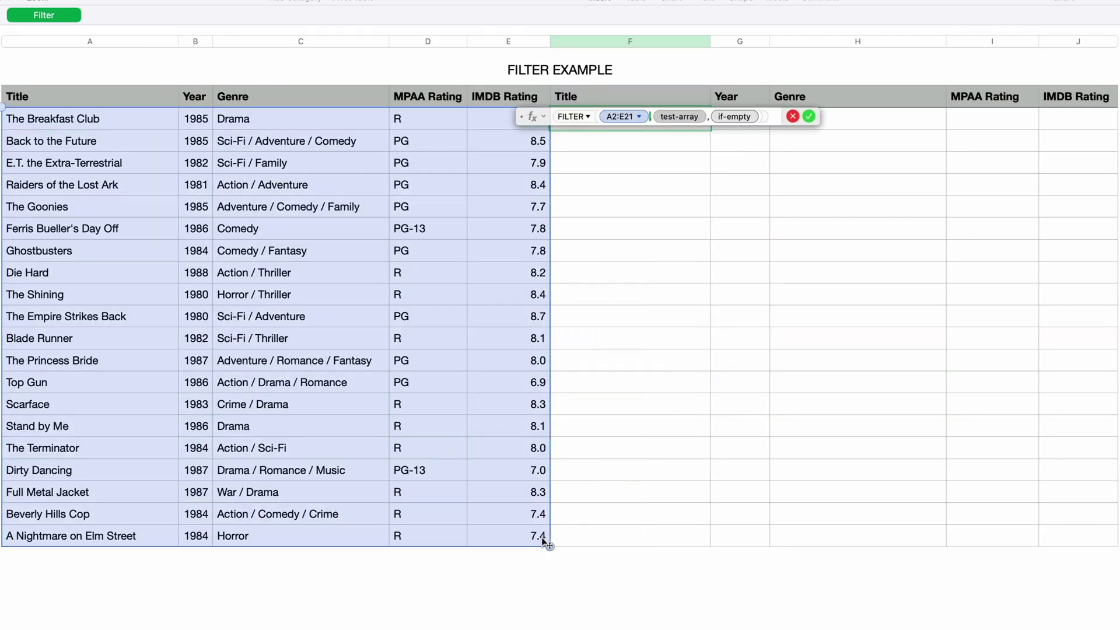
left_click(687, 118)
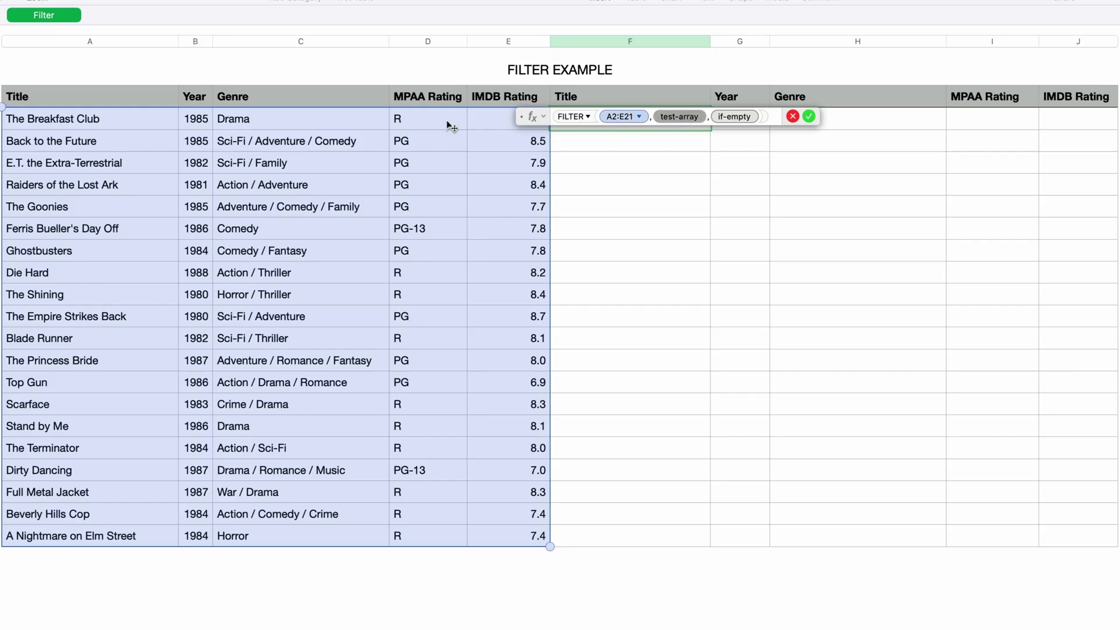
left_click(196, 120)
left_click_drag(211, 129, 225, 538)
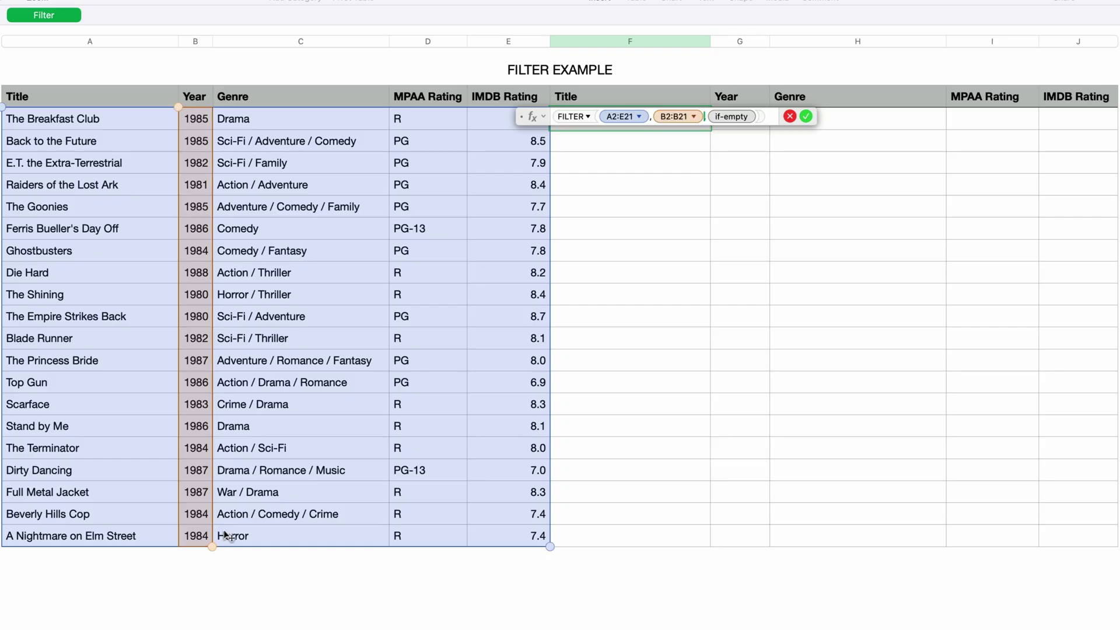
type("=1989,")
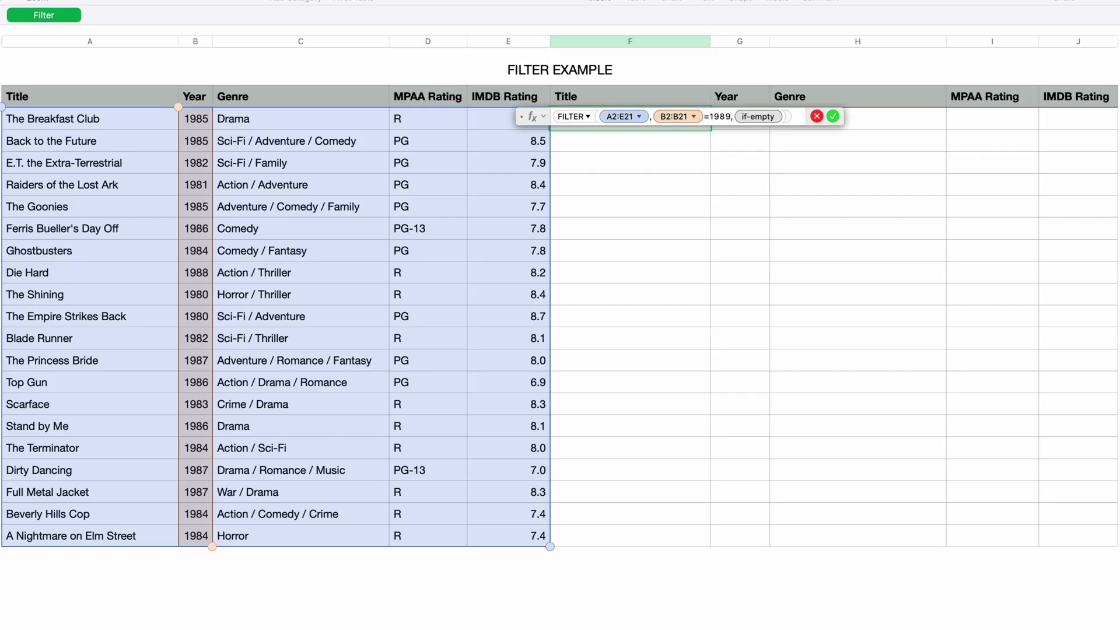
key("Return")
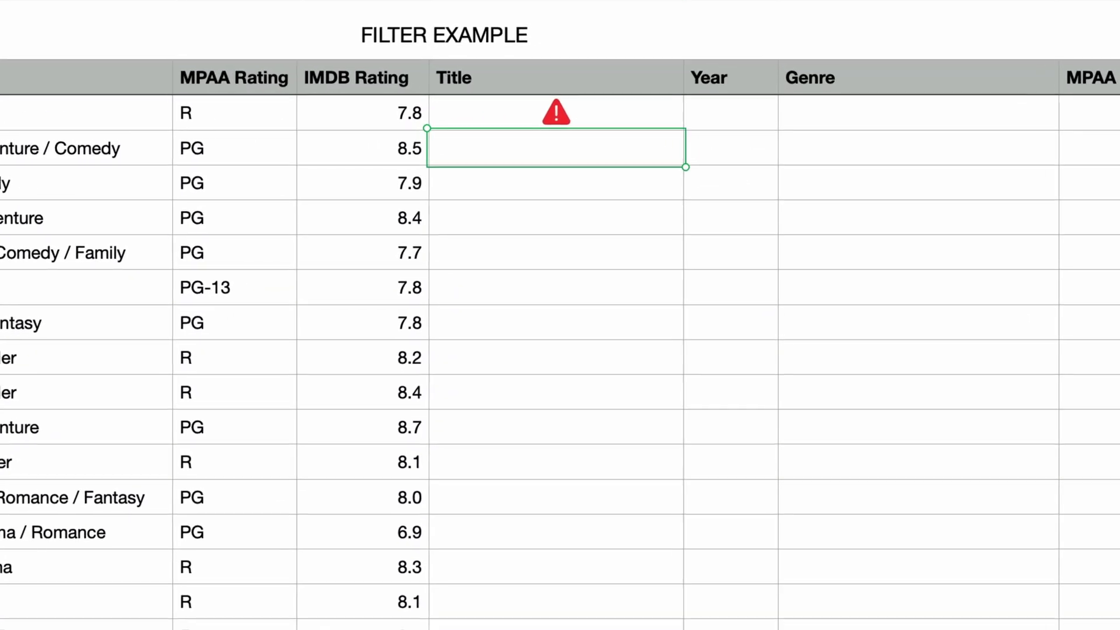
left_click(555, 117)
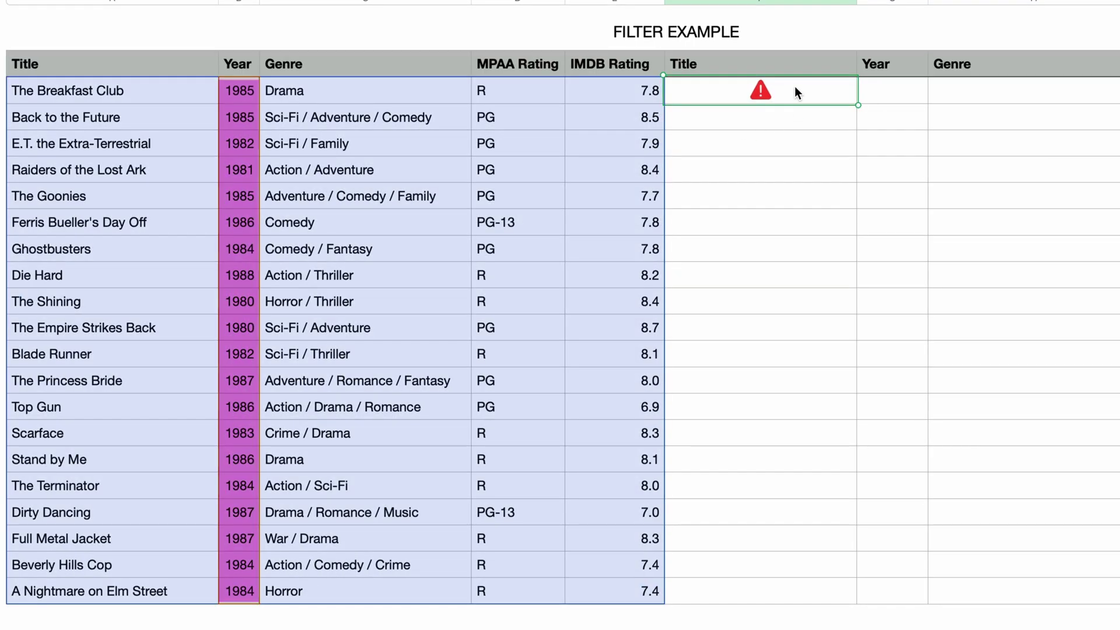
Step: Fill the FILTER's if-empty argument with "No Matches Found" so it replaces the error
double_click(795, 88)
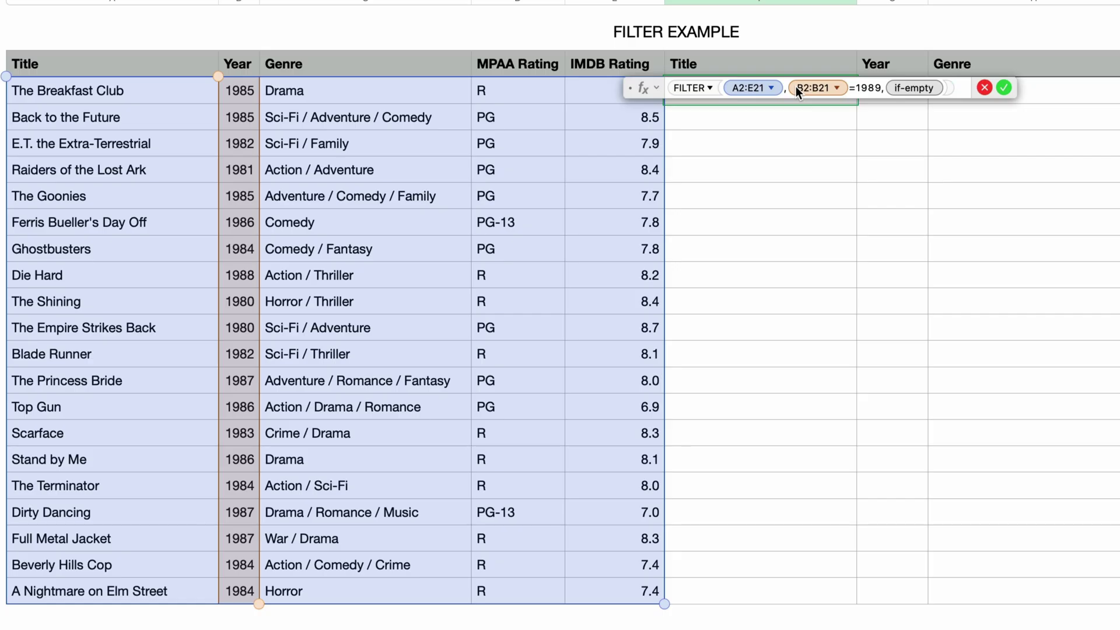
left_click(915, 88)
type("\"")
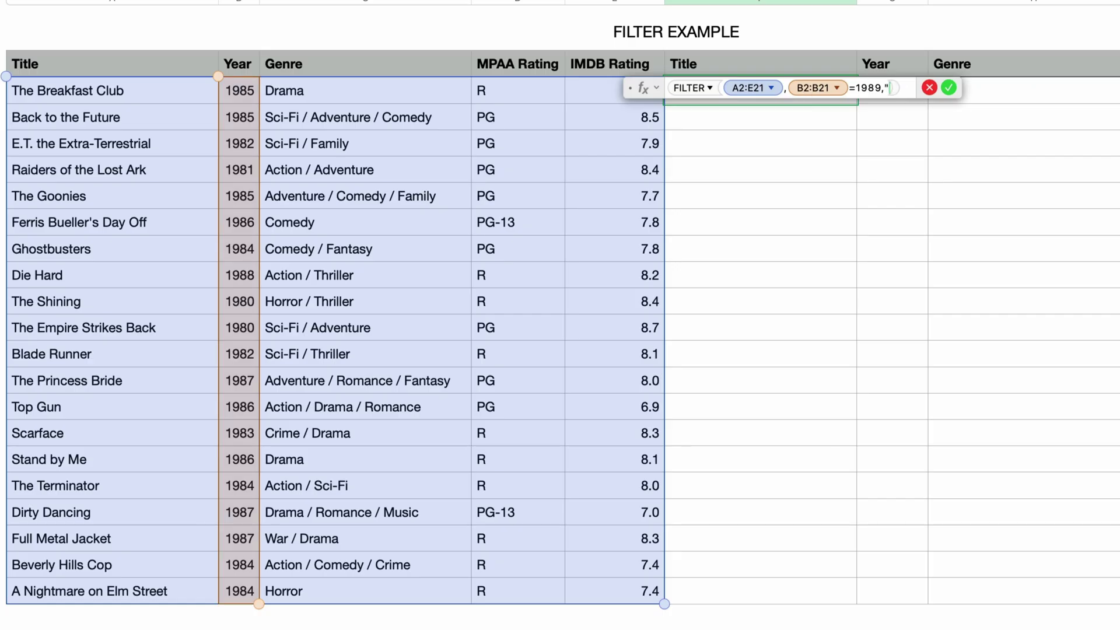
type("No Matches Found")
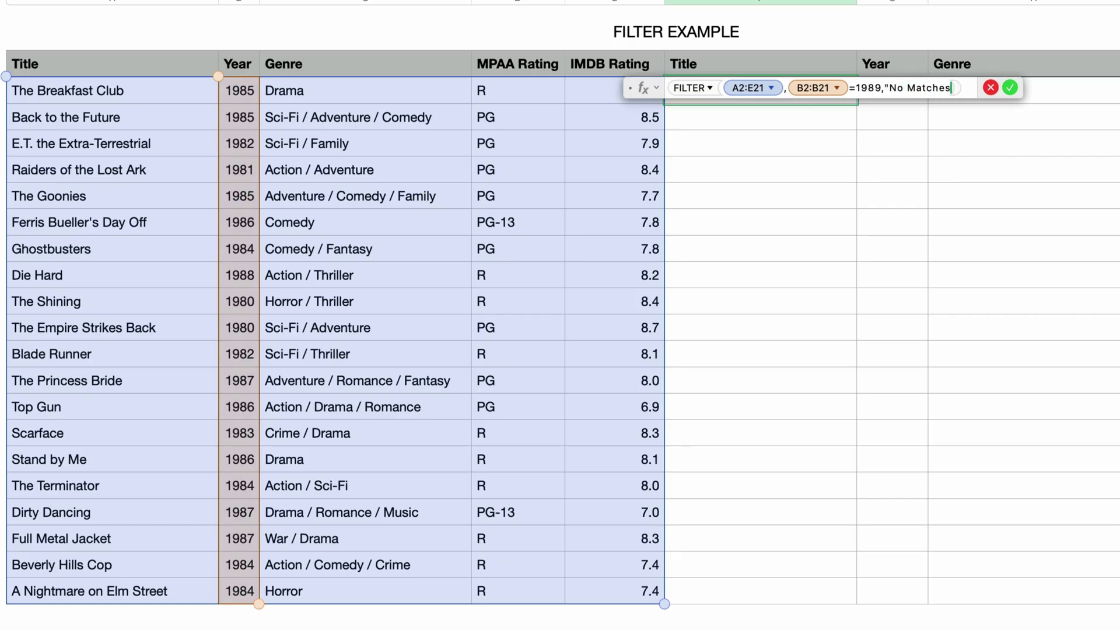
type("\"")
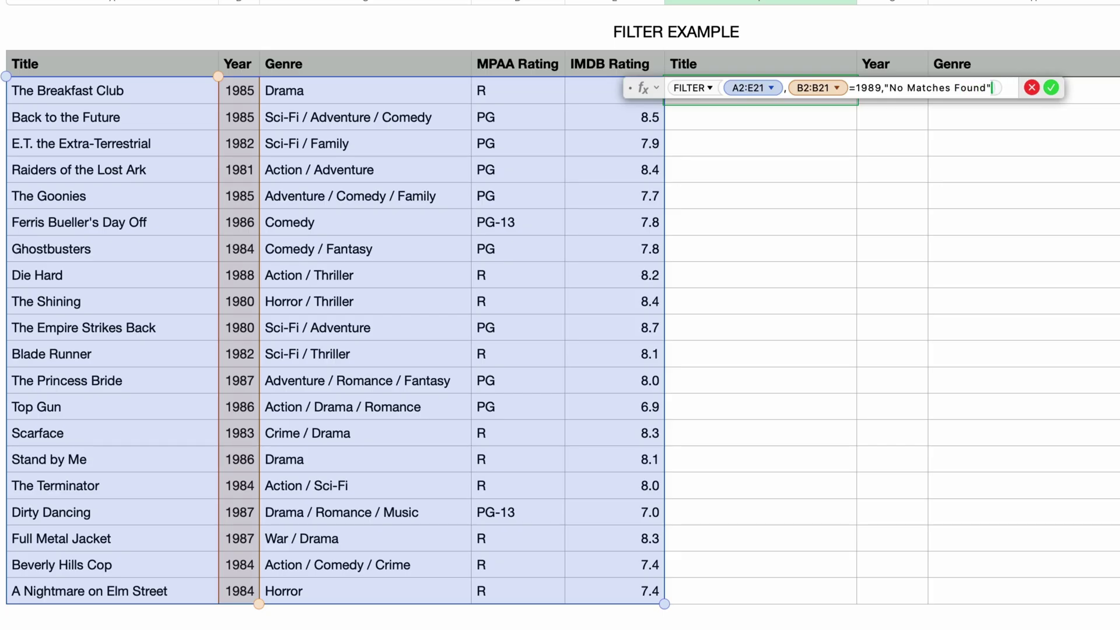
key("Return")
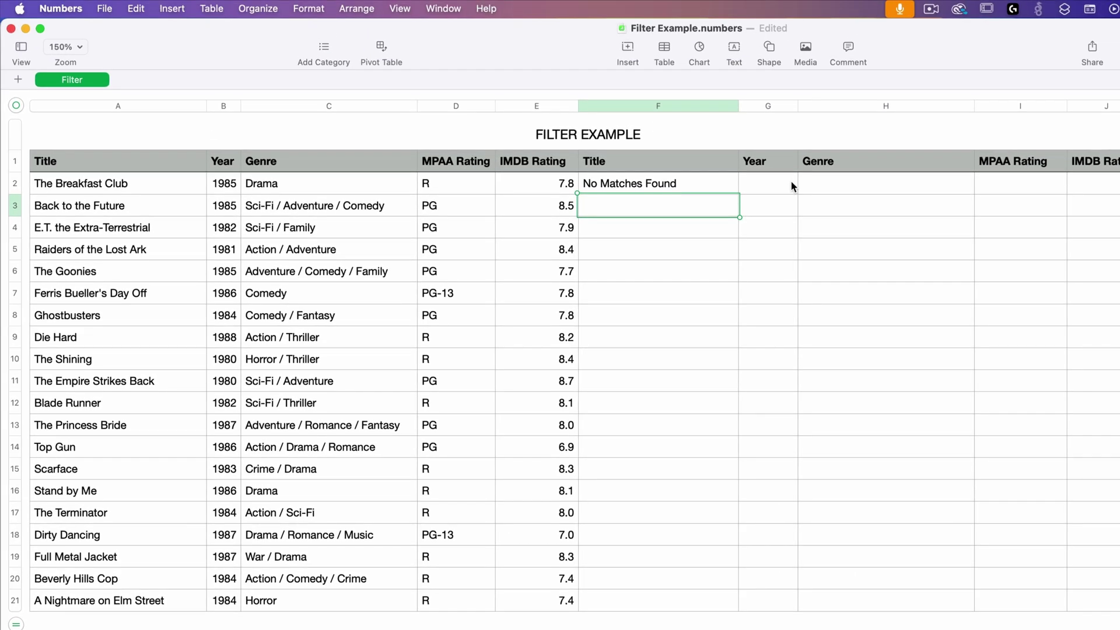
Step: Start a FILTER in 1985 MOVIES A2 using FILTER EXAMPLE::A2:E21 as the array
scroll(190, 434, "down", 10)
scroll(187, 439, "down", 2)
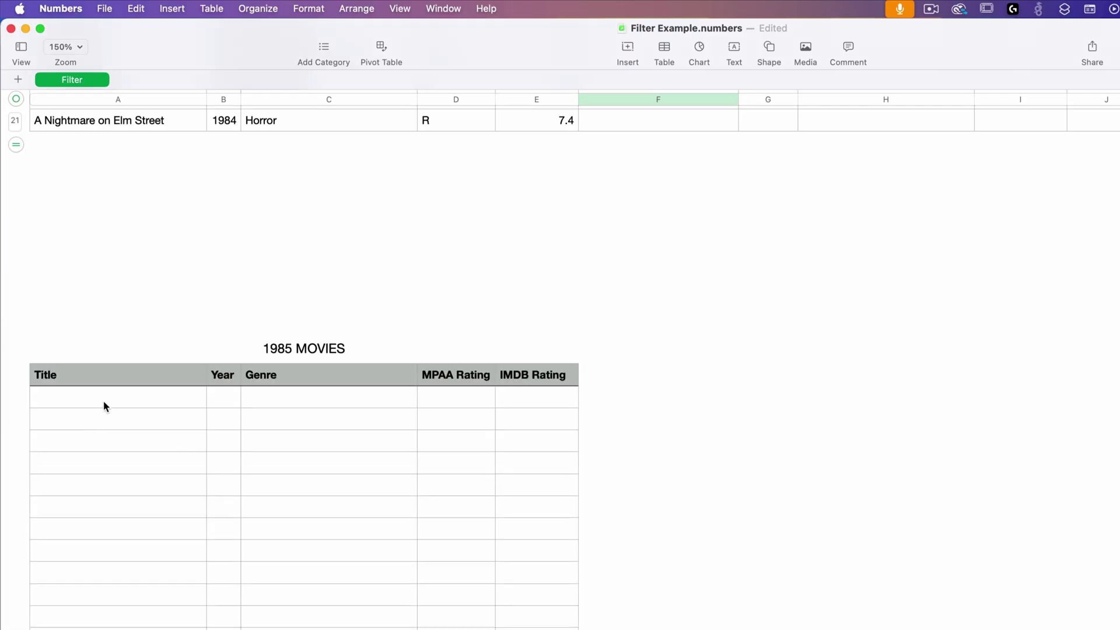
left_click(102, 400)
type("=fi")
key("Return")
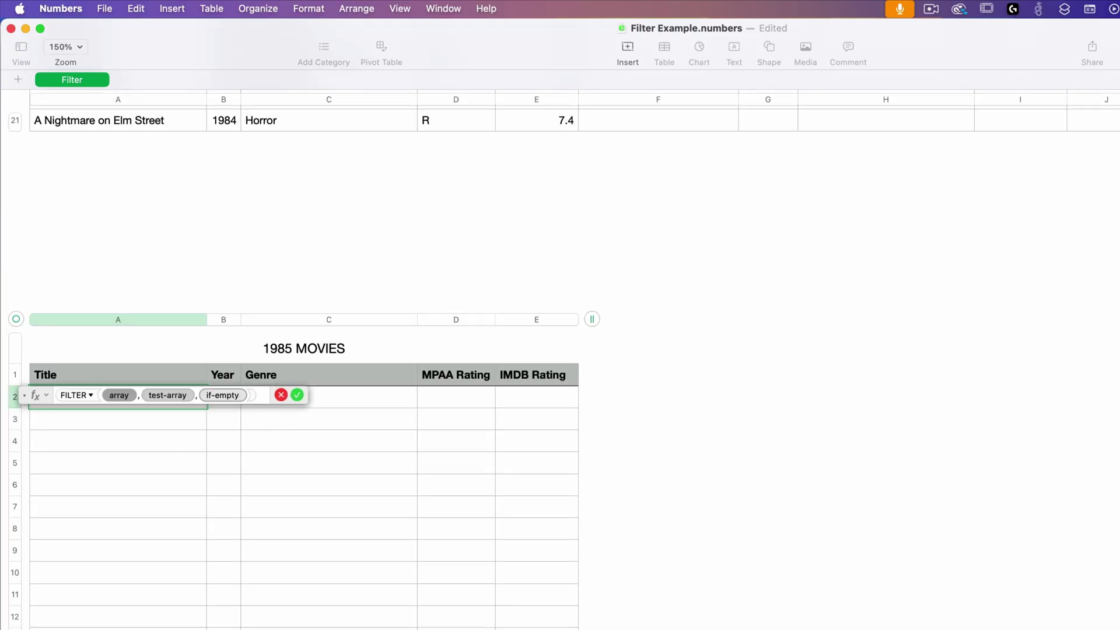
scroll(198, 348, "up", 10)
left_click_drag(129, 182, 585, 609)
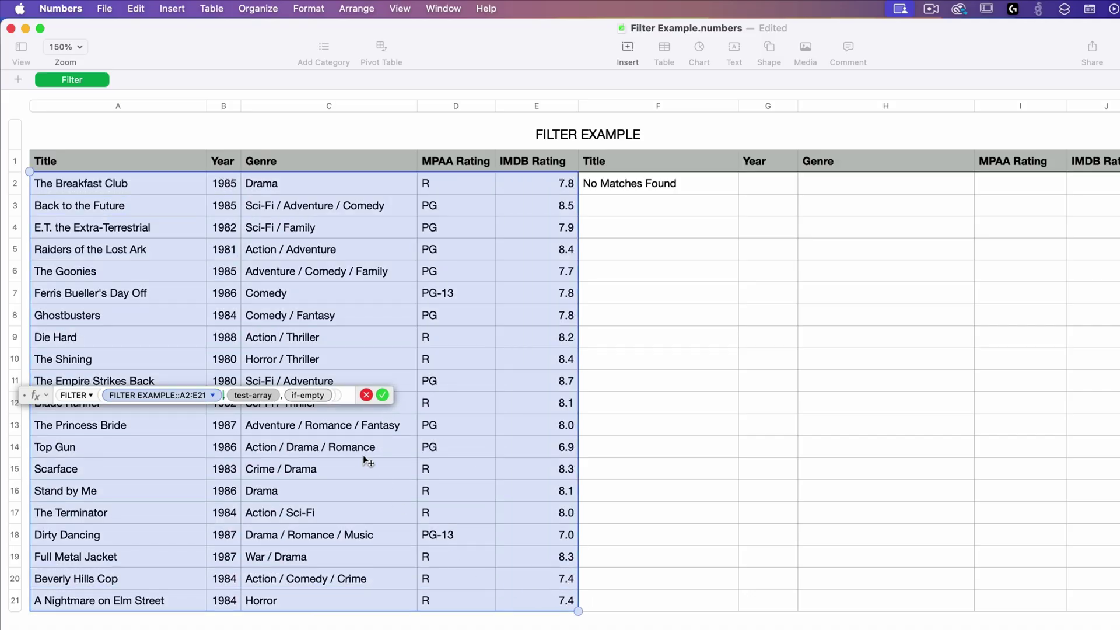
key("Tab")
Step: Test the Year column B2:B21=1985 with a "No Matches Found" fallback, listing three 1985 films
left_click_drag(229, 185, 238, 600)
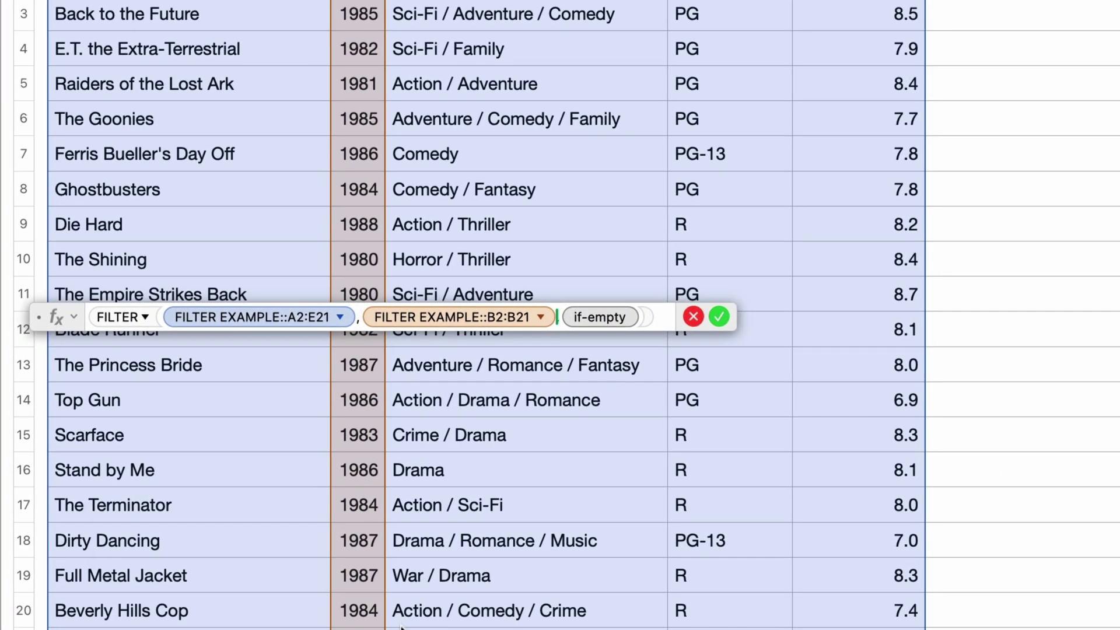
type("=1985")
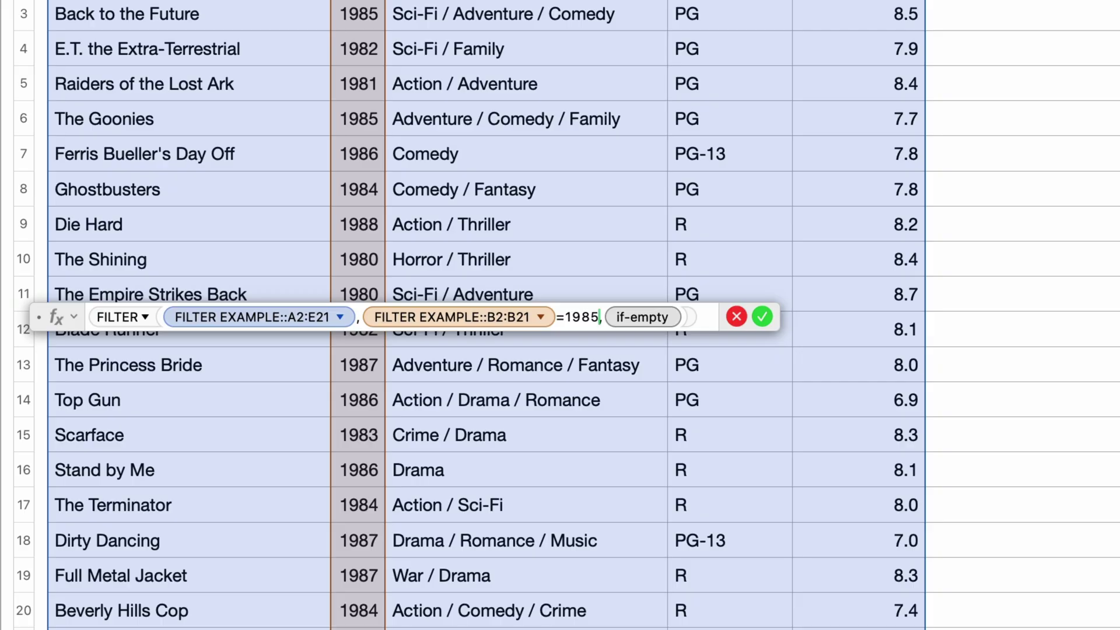
key("Tab")
type("\"No Matches F")
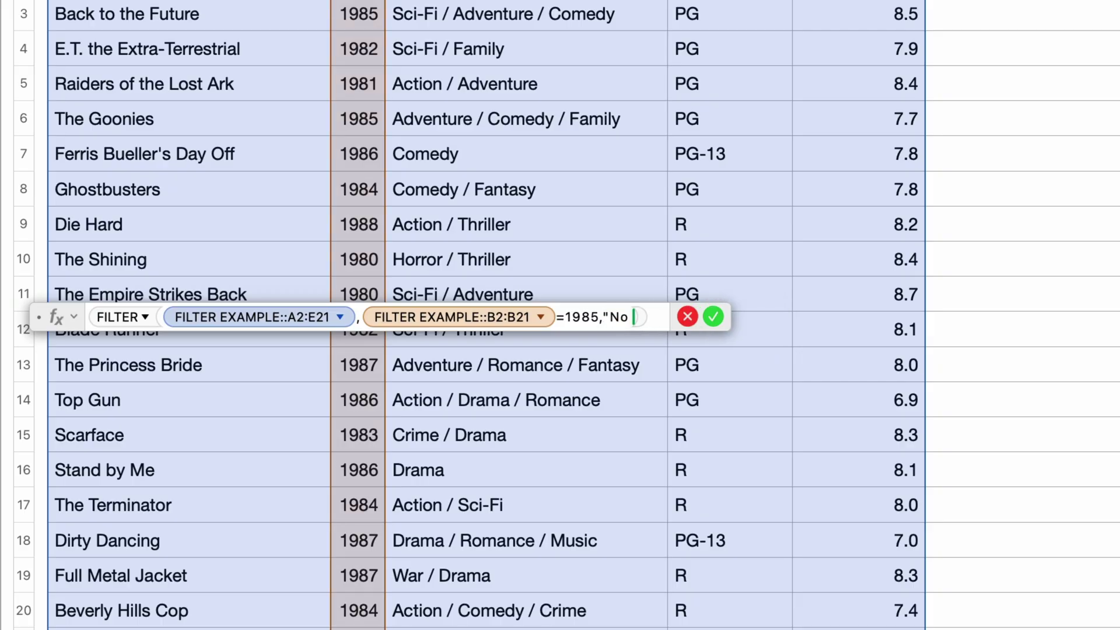
type("ound\"")
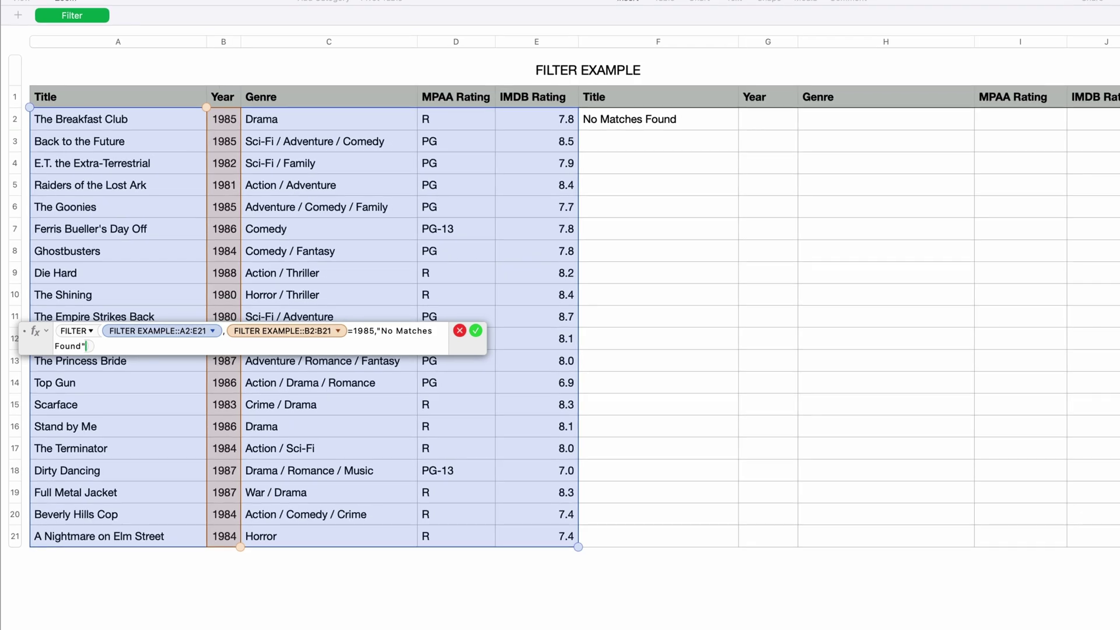
key("Return")
scroll(560, 315, "down", 3)
scroll(408, 533, "down", 5)
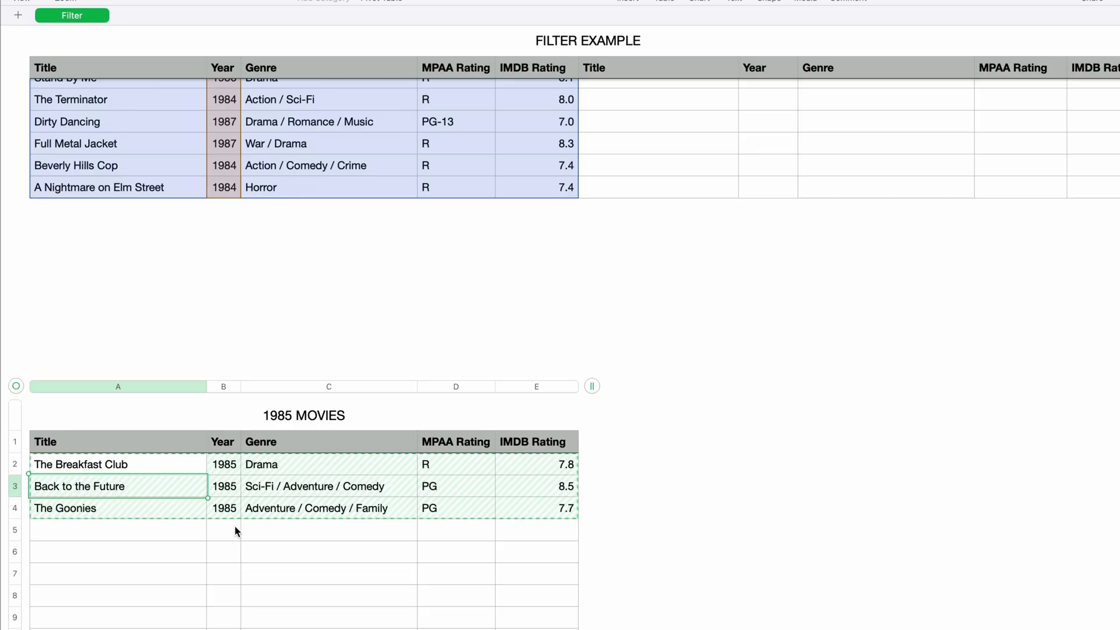
Step: Change Beverly Hills Cop's year in B20 from 1984 to 1985, adding it to 1985 MOVIES
left_click(254, 271)
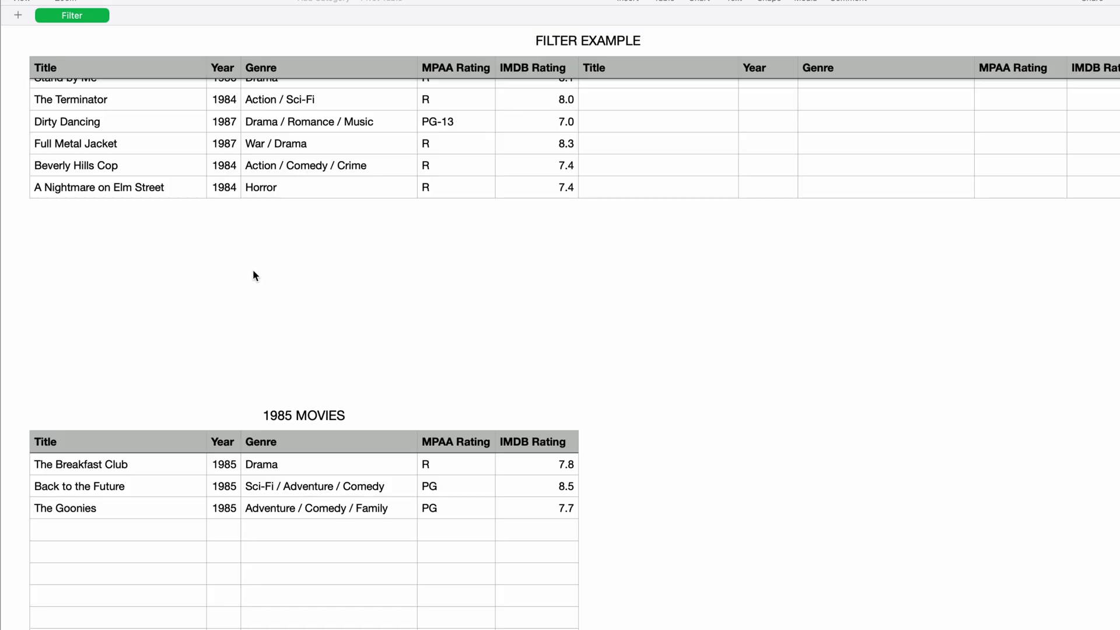
left_click(223, 168)
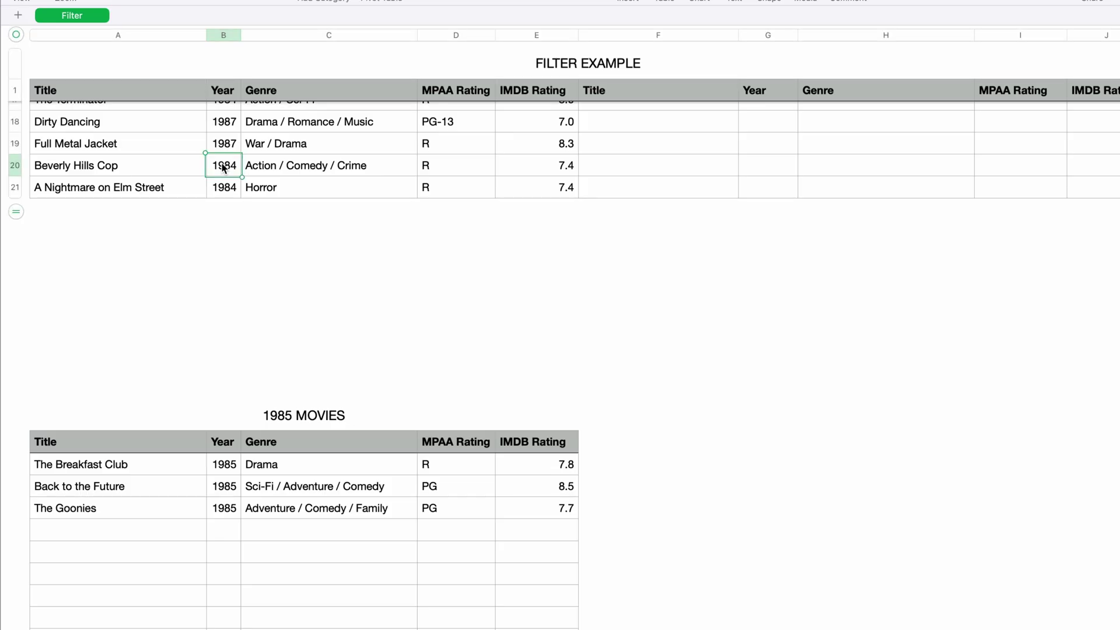
type("1985")
key("Return")
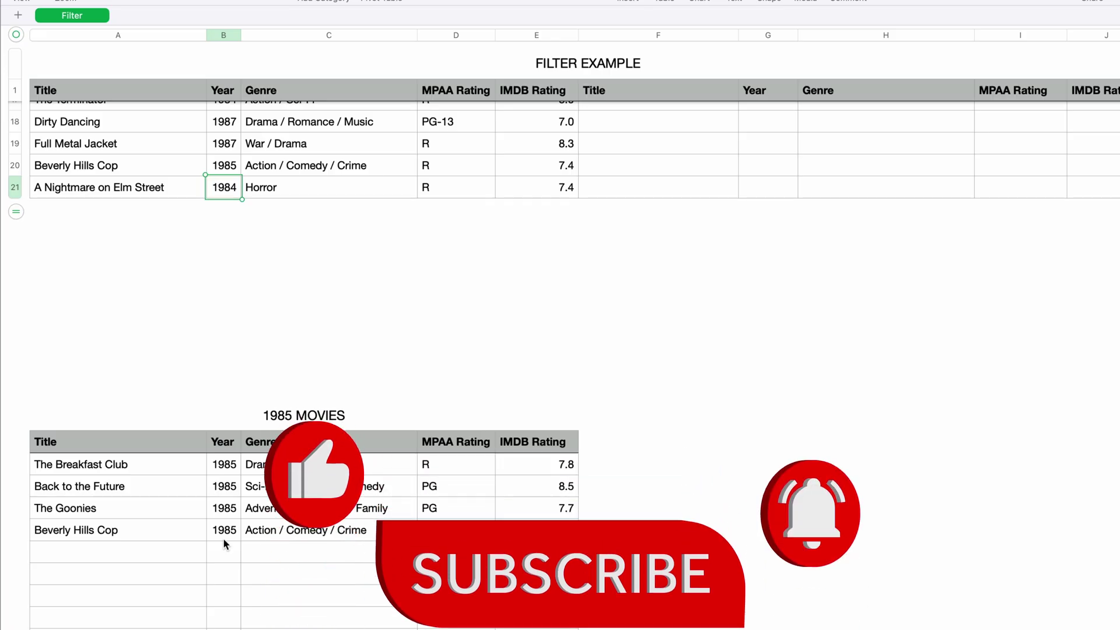
Step: Restore Beverly Hills Cop's year in B20 to 1984, leaving three films in 1985 MOVIES
left_click(223, 164)
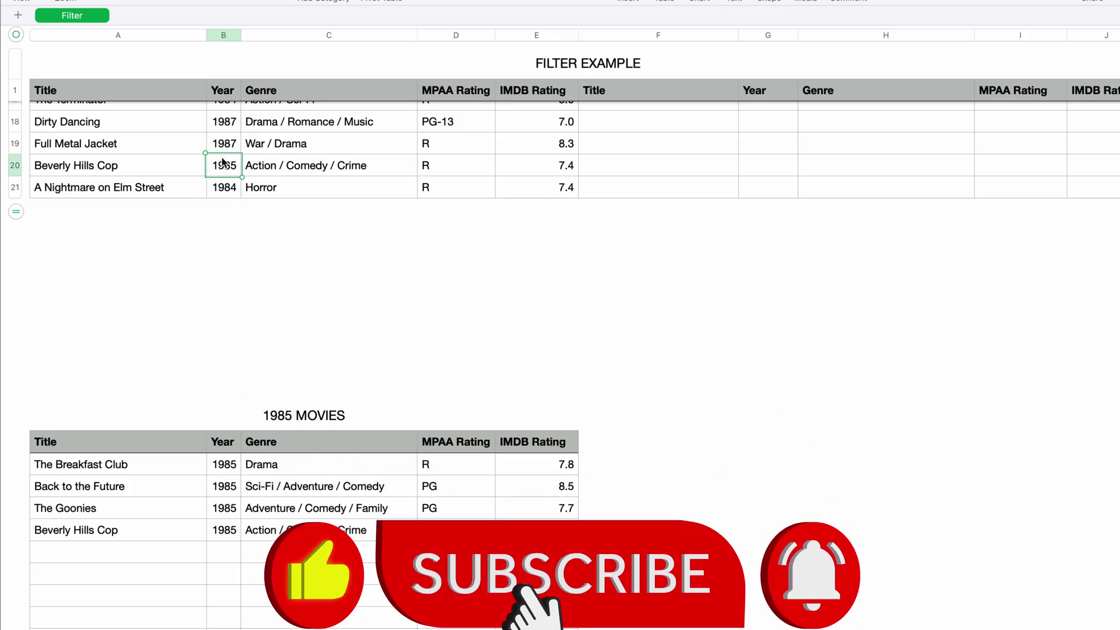
type("1984")
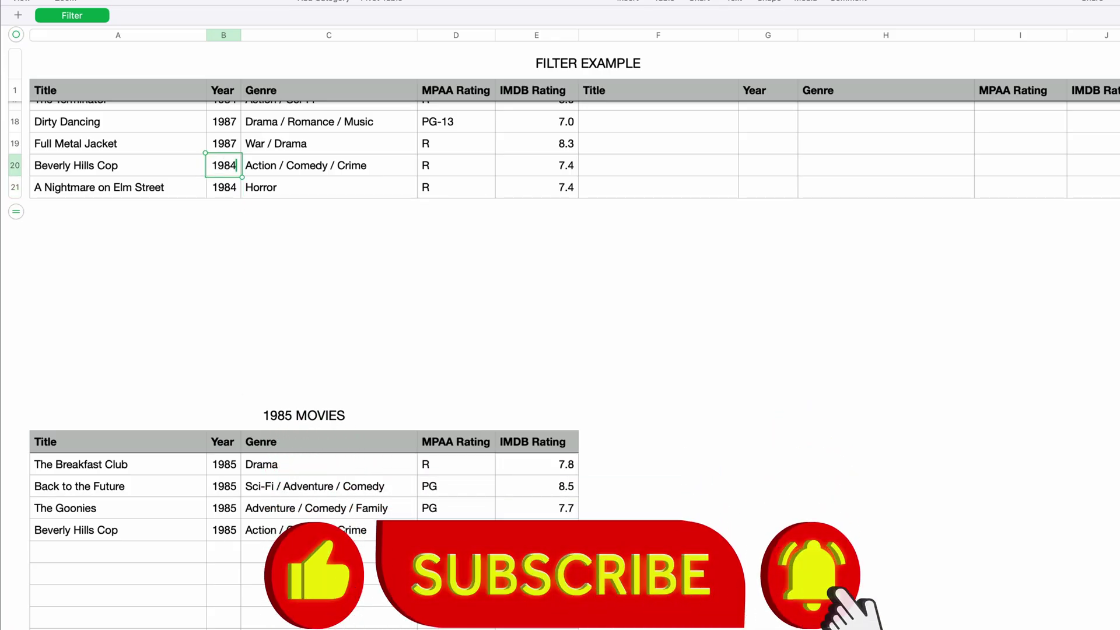
key("Return")
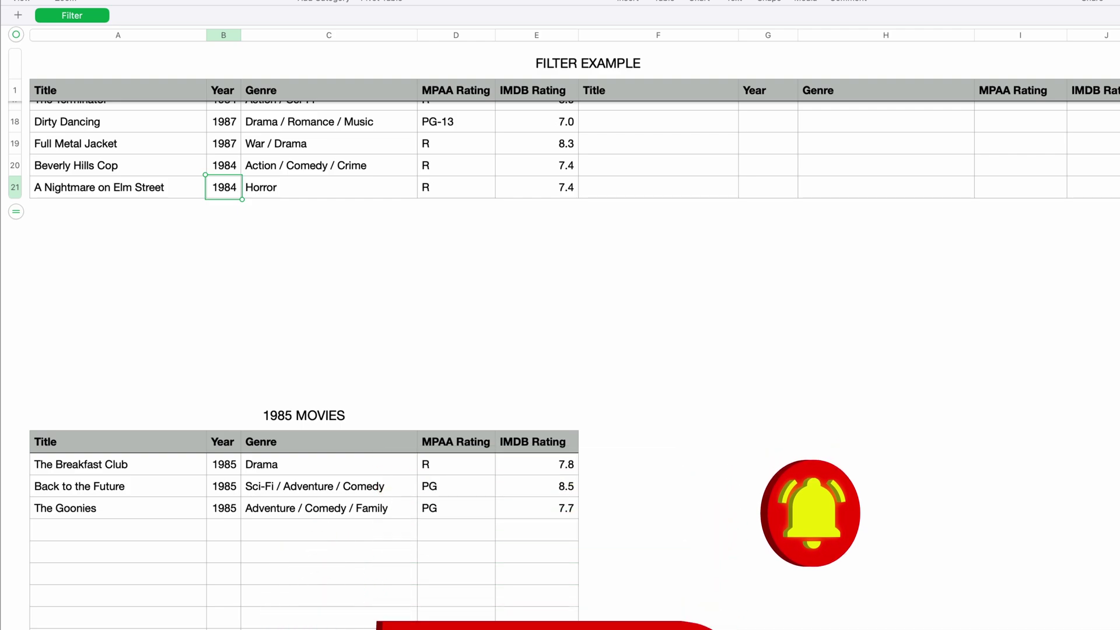